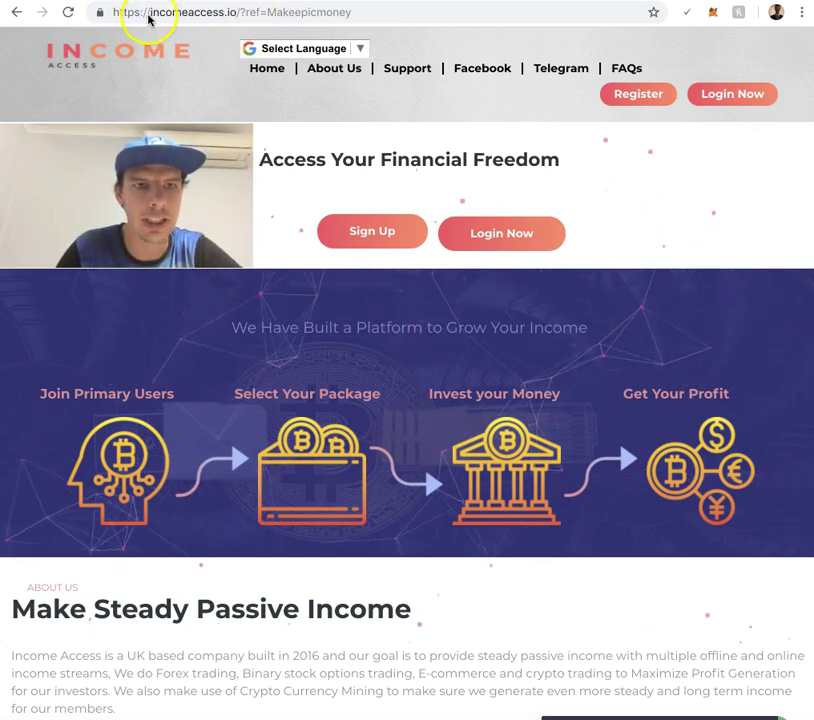
Scroll down the Income Access page to the Investment Packages profit calculator
{"action": "left_click", "coordinate": [149, 13]}
{"action": "left_click", "coordinate": [380, 132]}
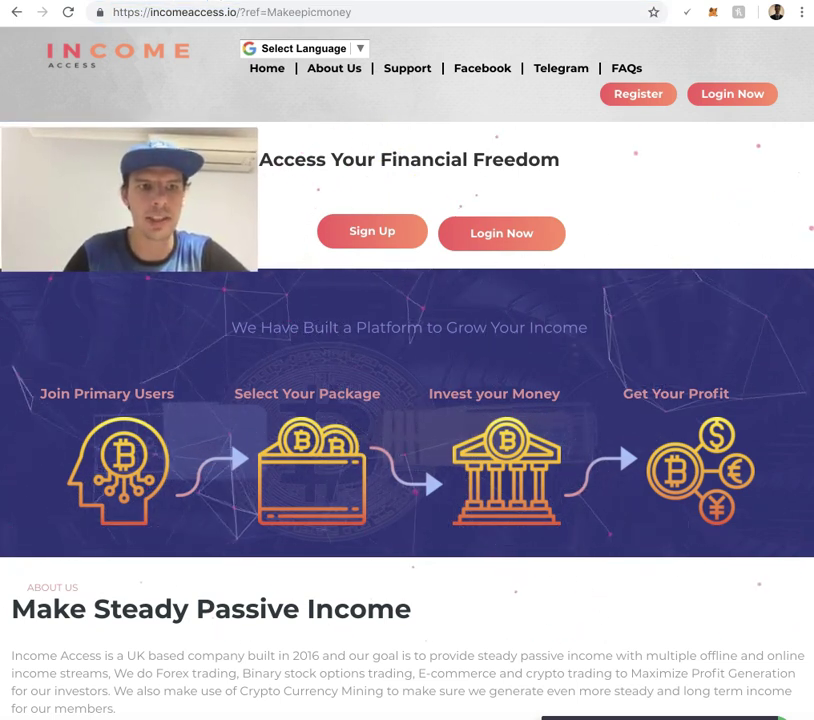
{"action": "left_click", "coordinate": [282, 276]}
{"action": "scroll", "coordinate": [290, 283], "scroll_direction": "down", "scroll_amount": 2}
{"action": "scroll", "coordinate": [291, 286], "scroll_direction": "up", "scroll_amount": 2}
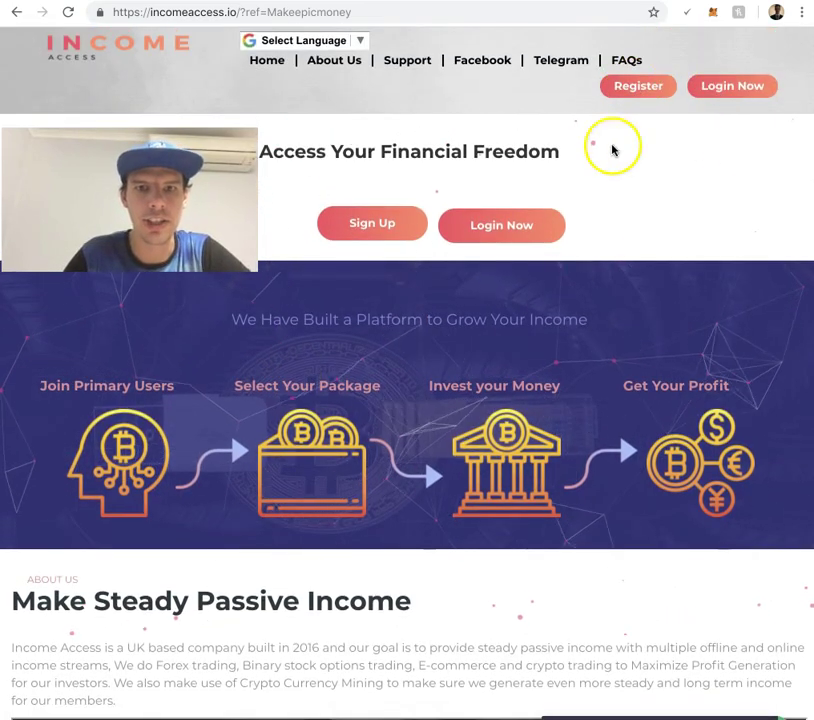
{"action": "scroll", "coordinate": [600, 204], "scroll_direction": "down", "scroll_amount": 6}
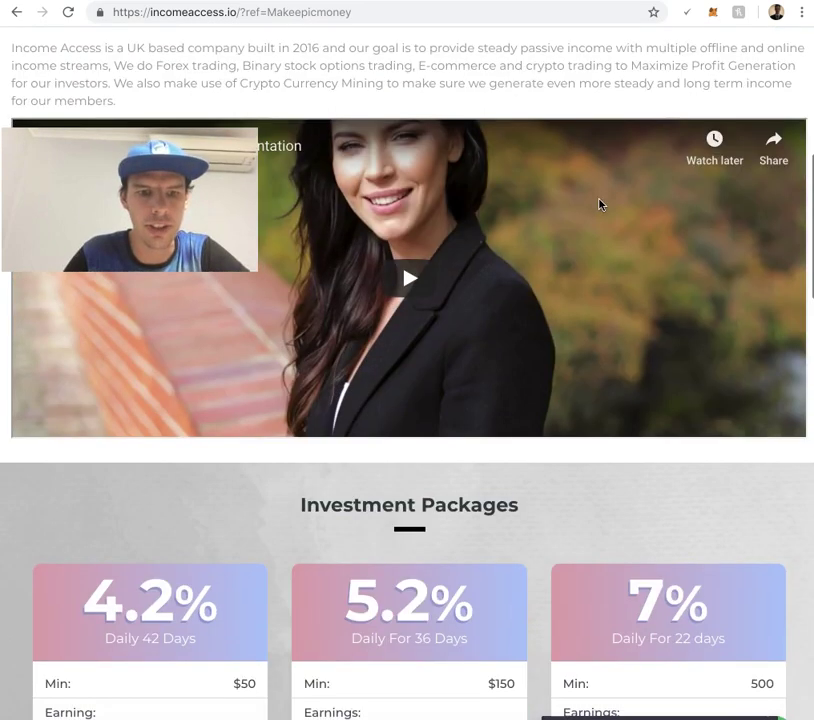
{"action": "scroll", "coordinate": [600, 204], "scroll_direction": "down", "scroll_amount": 3}
{"action": "scroll", "coordinate": [600, 204], "scroll_direction": "up", "scroll_amount": 2}
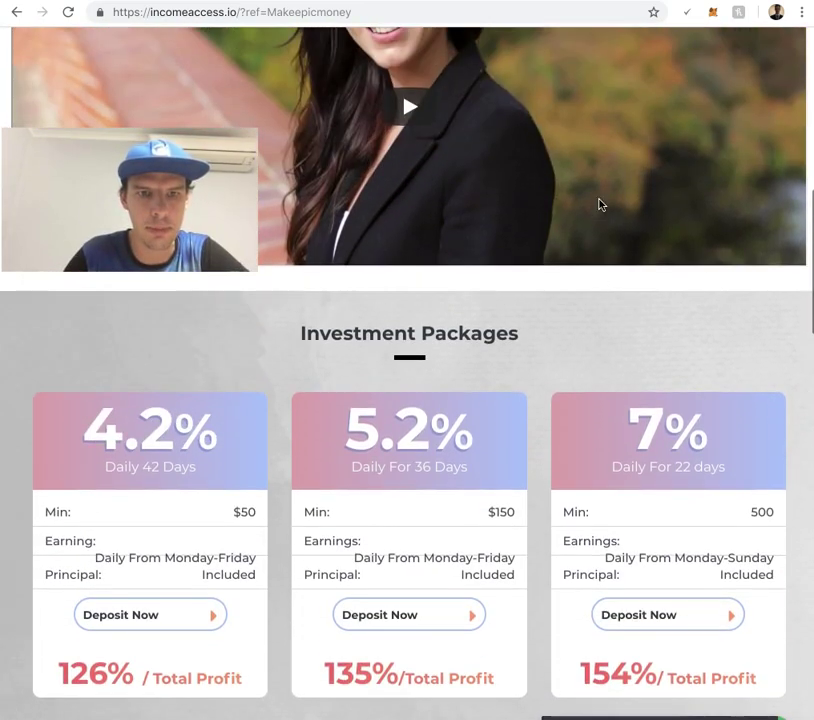
{"action": "scroll", "coordinate": [599, 204], "scroll_direction": "up", "scroll_amount": 2}
{"action": "left_click", "coordinate": [451, 314]}
{"action": "scroll", "coordinate": [451, 314], "scroll_direction": "up", "scroll_amount": 2}
{"action": "scroll", "coordinate": [451, 314], "scroll_direction": "down", "scroll_amount": 5}
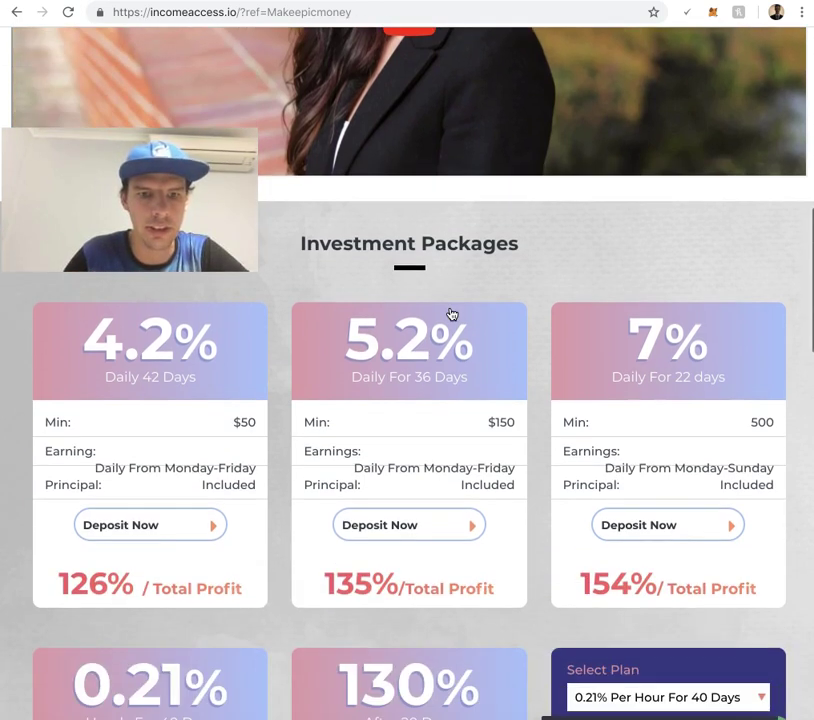
{"action": "scroll", "coordinate": [451, 314], "scroll_direction": "down", "scroll_amount": 3}
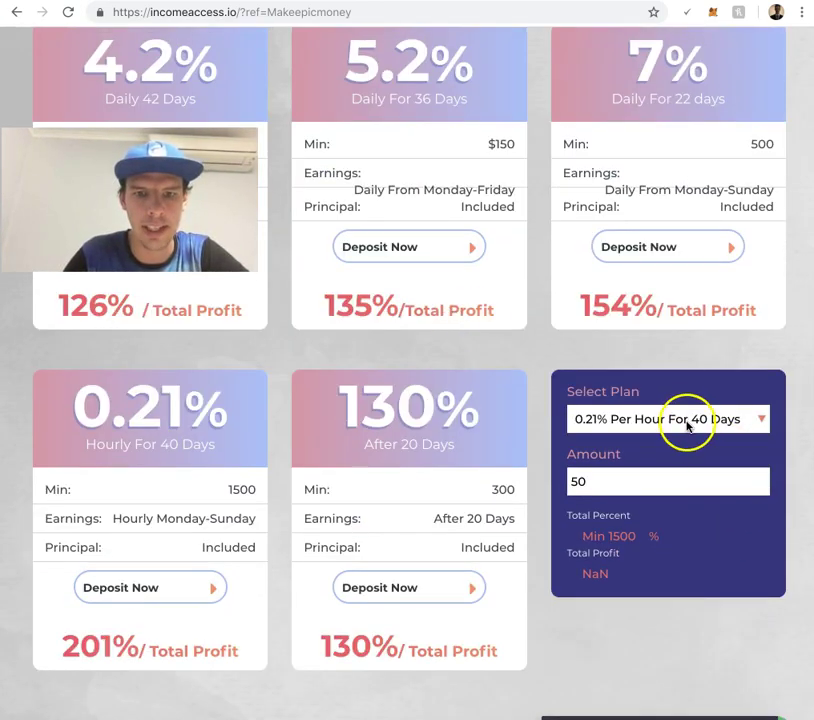
Pick the 7% Daily For 22 Days plan and amount 500, showing 154% and 770 profit
{"action": "left_click", "coordinate": [684, 428]}
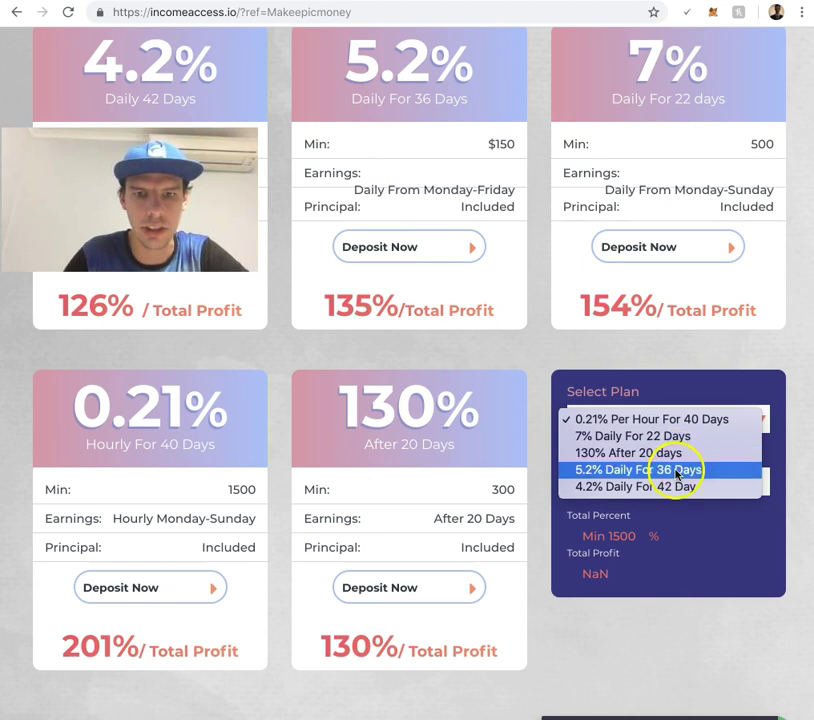
{"action": "left_click", "coordinate": [692, 437]}
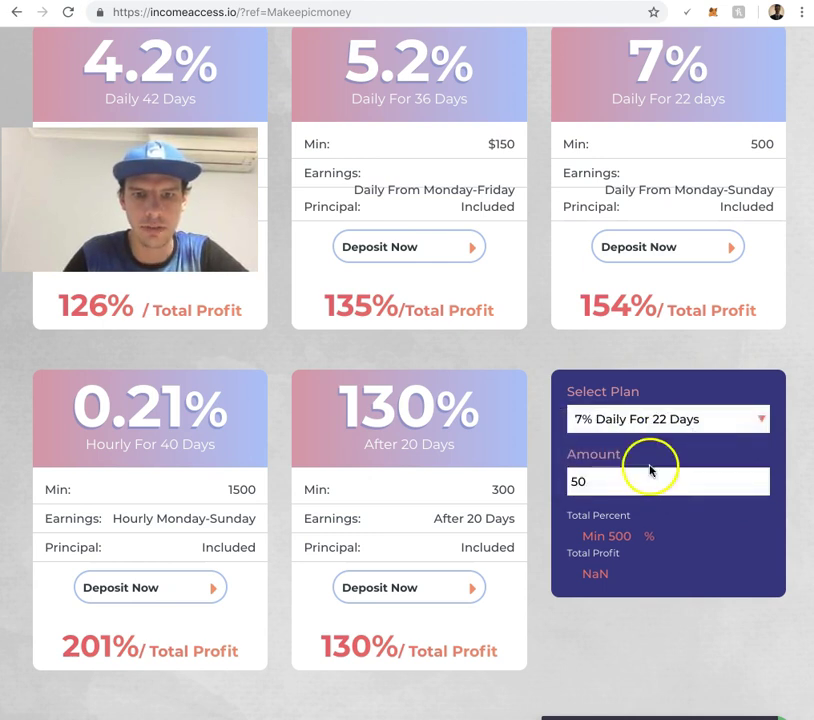
{"action": "left_click", "coordinate": [617, 484]}
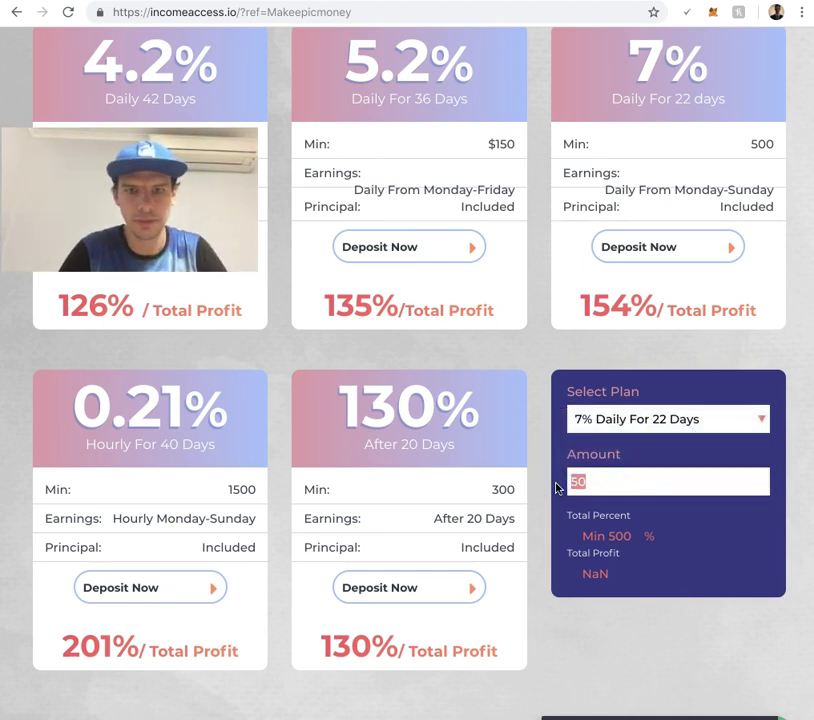
{"action": "left_click", "coordinate": [669, 292]}
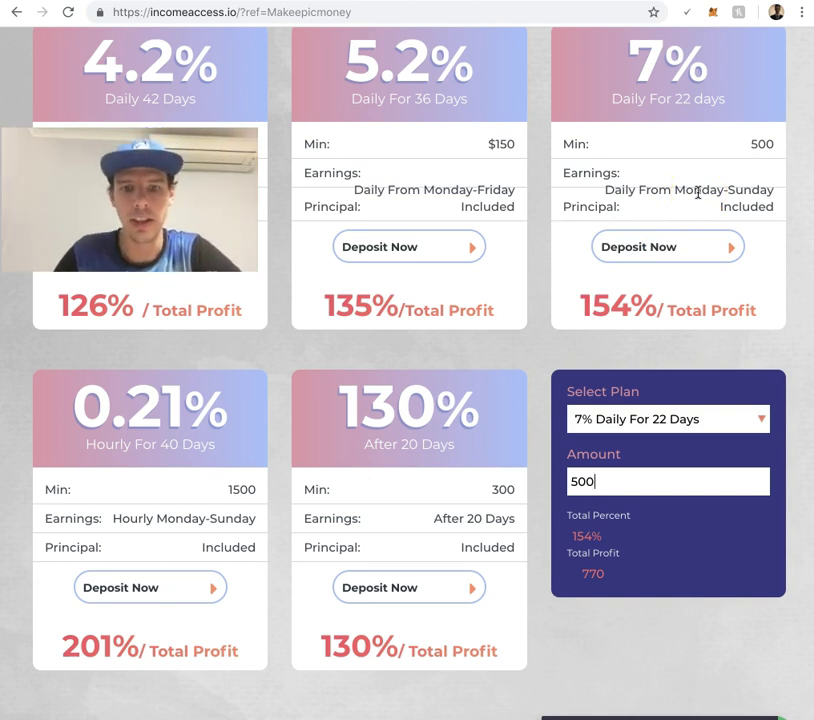
{"action": "scroll", "coordinate": [698, 192], "scroll_direction": "up", "scroll_amount": 1}
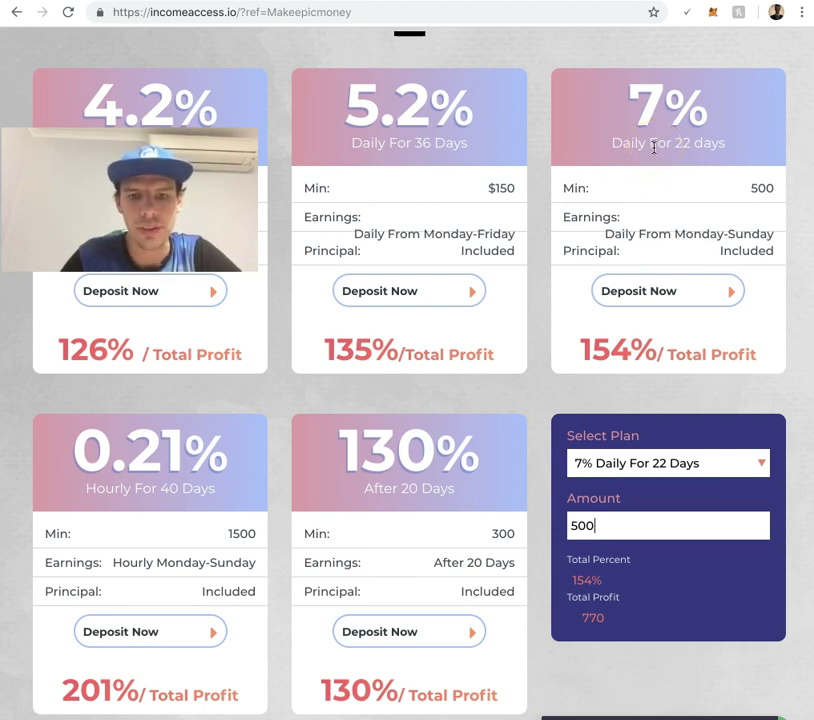
{"action": "scroll", "coordinate": [629, 234], "scroll_direction": "down", "scroll_amount": 4}
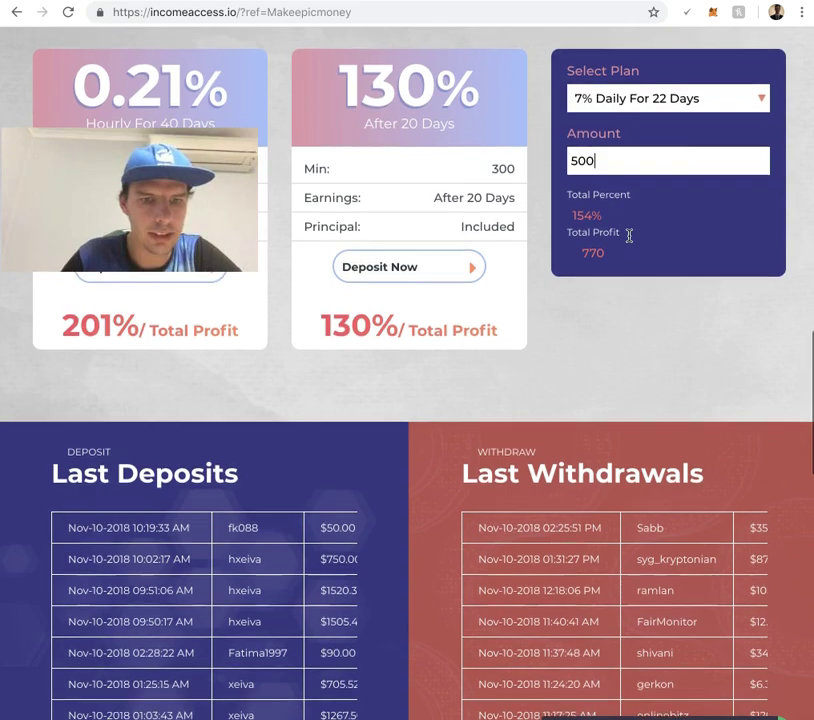
{"action": "scroll", "coordinate": [629, 235], "scroll_direction": "down", "scroll_amount": 3}
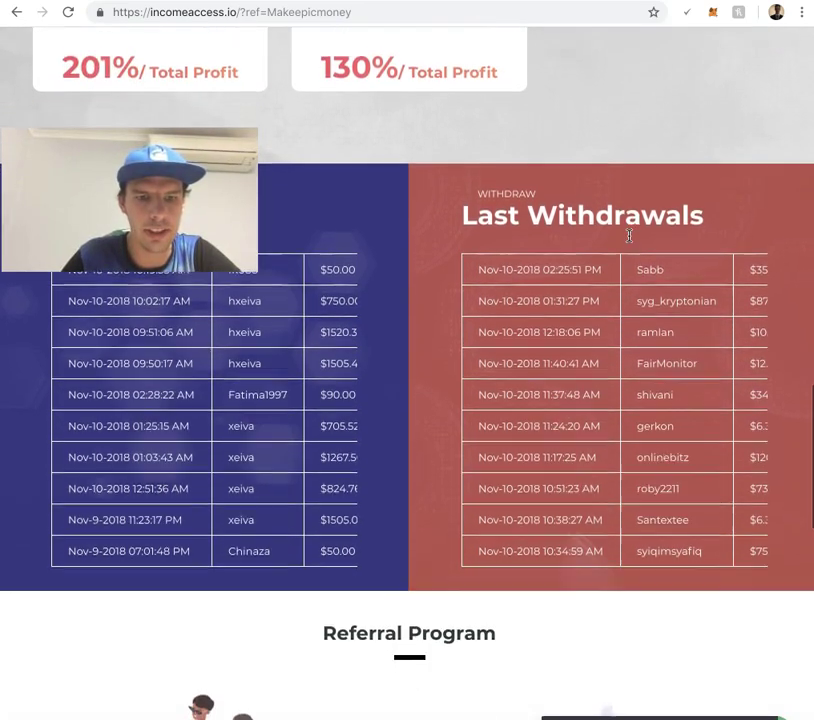
{"action": "scroll", "coordinate": [629, 235], "scroll_direction": "down", "scroll_amount": 2}
{"action": "scroll", "coordinate": [629, 235], "scroll_direction": "up", "scroll_amount": 11}
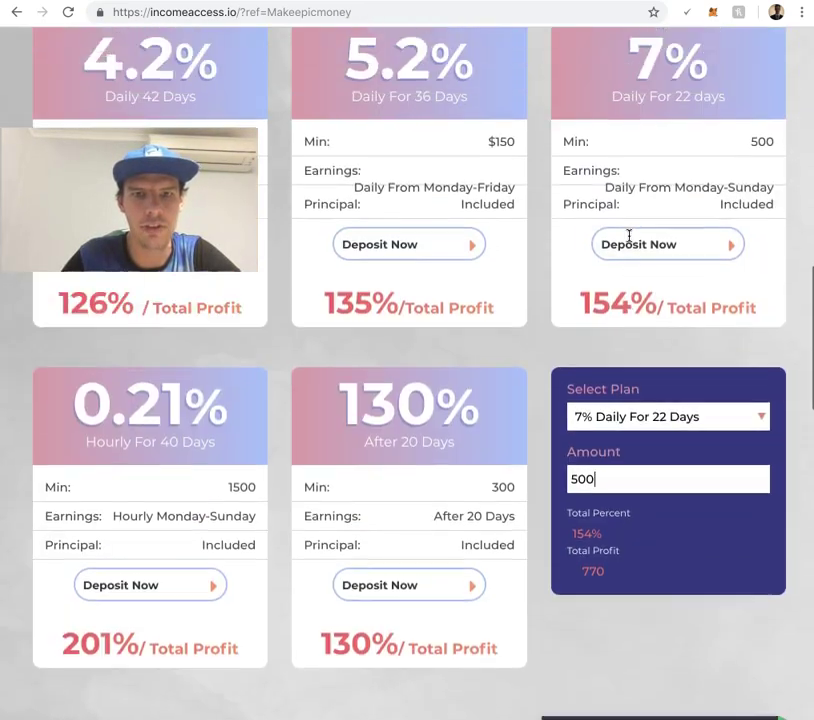
{"action": "scroll", "coordinate": [629, 235], "scroll_direction": "up", "scroll_amount": 9}
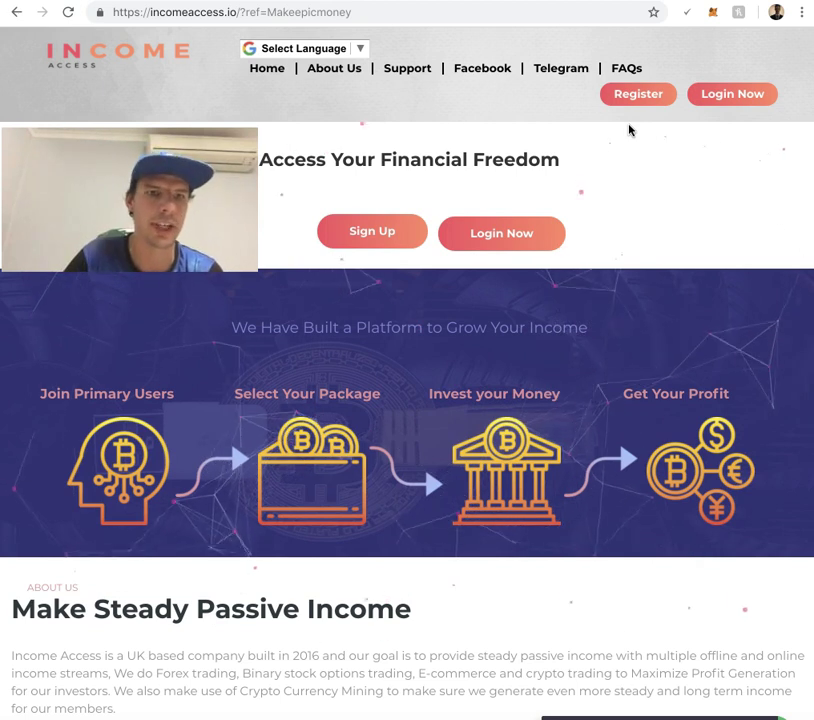
Open the registration page and start filling in the signup form fields
{"action": "left_click", "coordinate": [636, 94]}
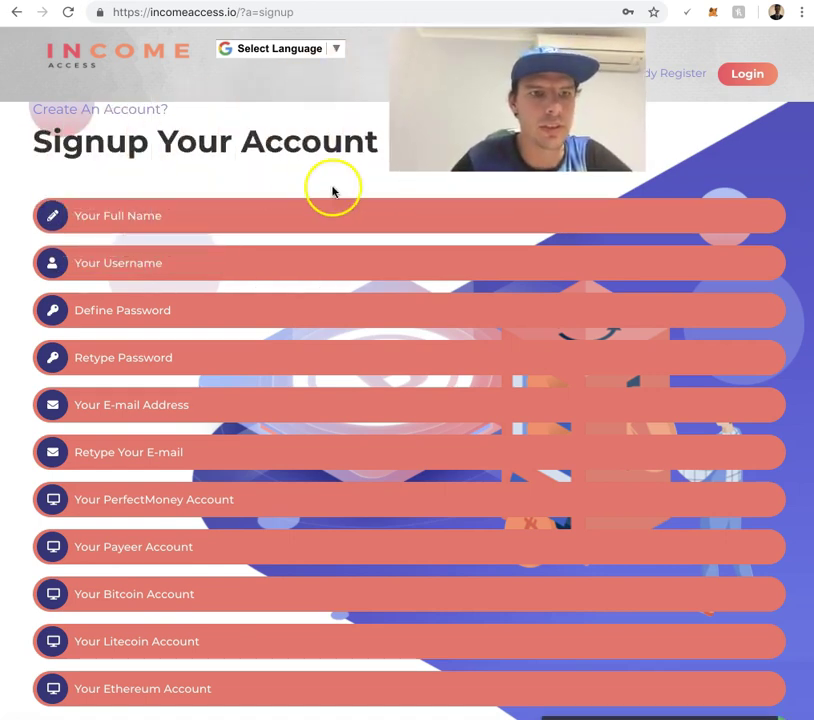
{"action": "scroll", "coordinate": [306, 190], "scroll_direction": "down", "scroll_amount": 2}
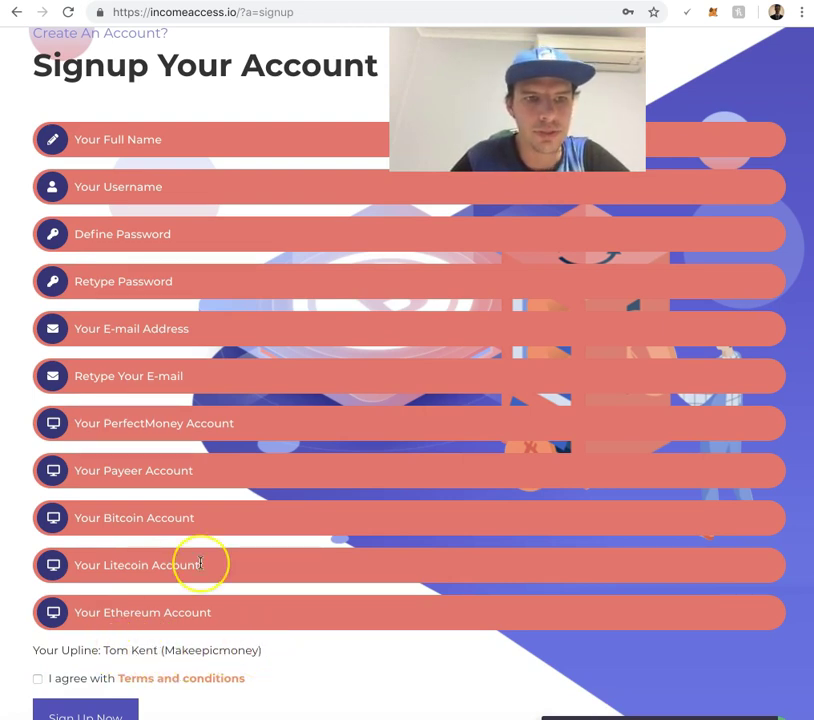
{"action": "scroll", "coordinate": [200, 563], "scroll_direction": "up", "scroll_amount": 1}
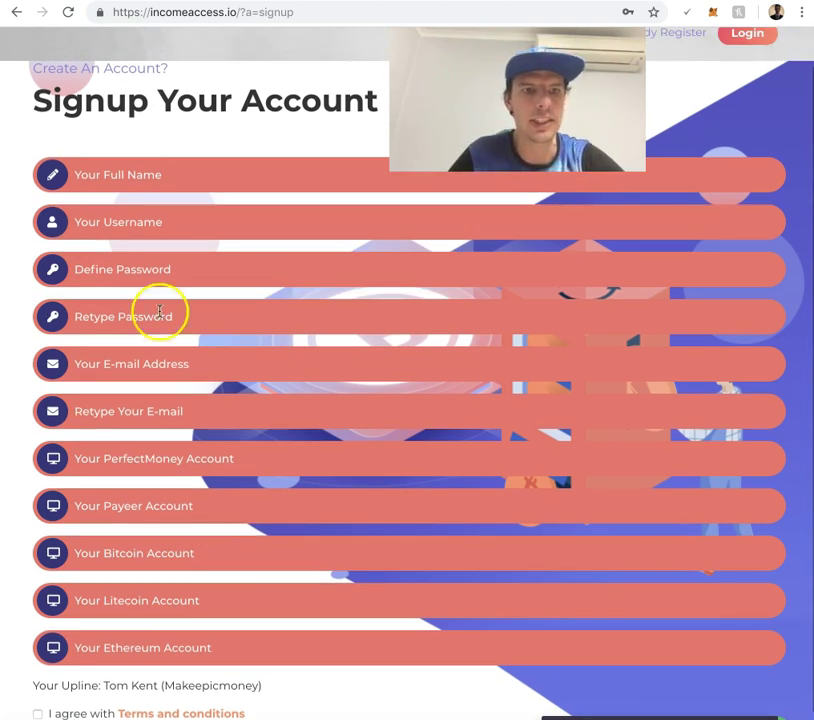
{"action": "left_click", "coordinate": [173, 181]}
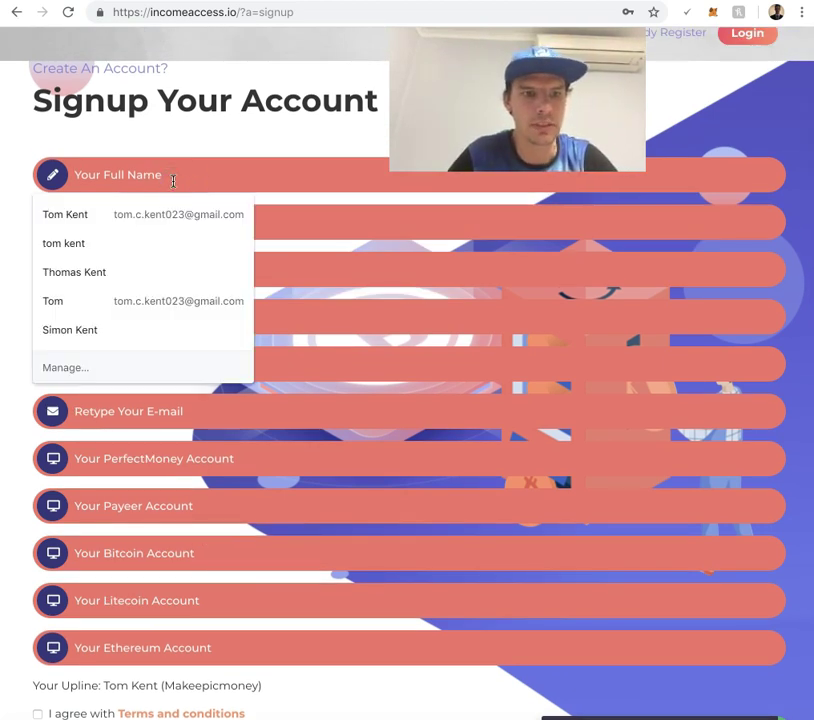
{"action": "left_click", "coordinate": [206, 141]}
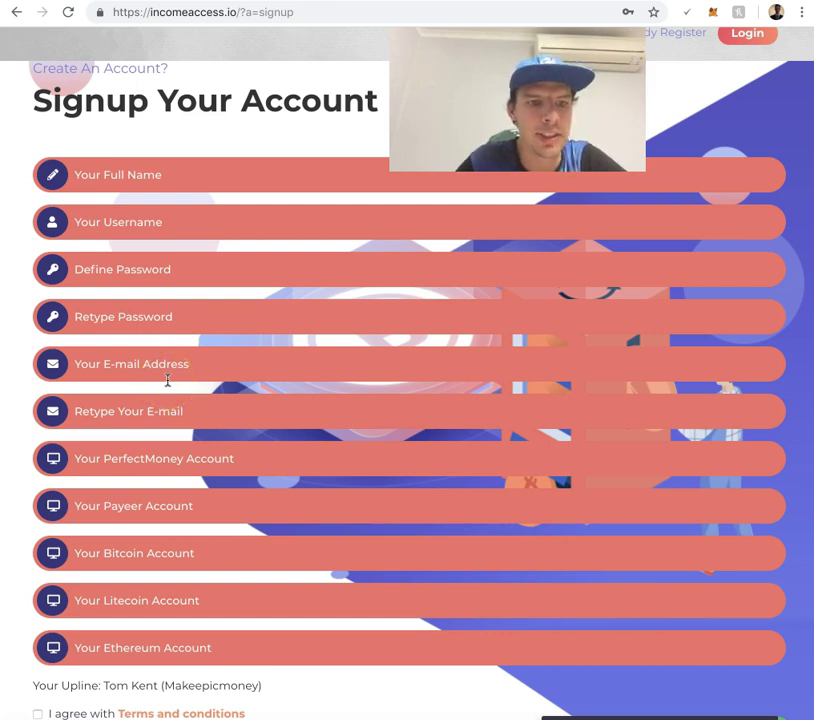
{"action": "left_click", "coordinate": [167, 436]}
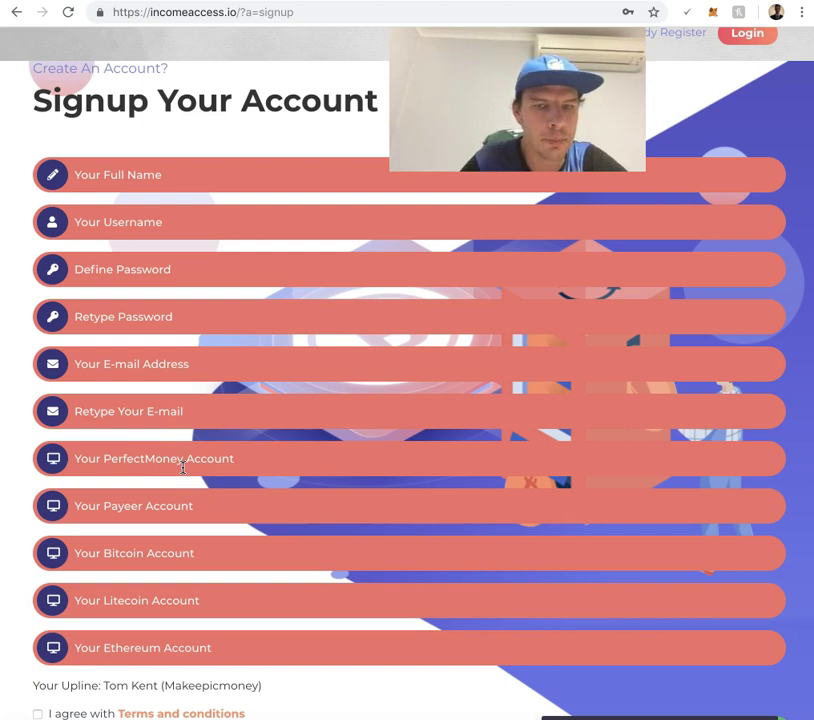
{"action": "left_click", "coordinate": [171, 452]}
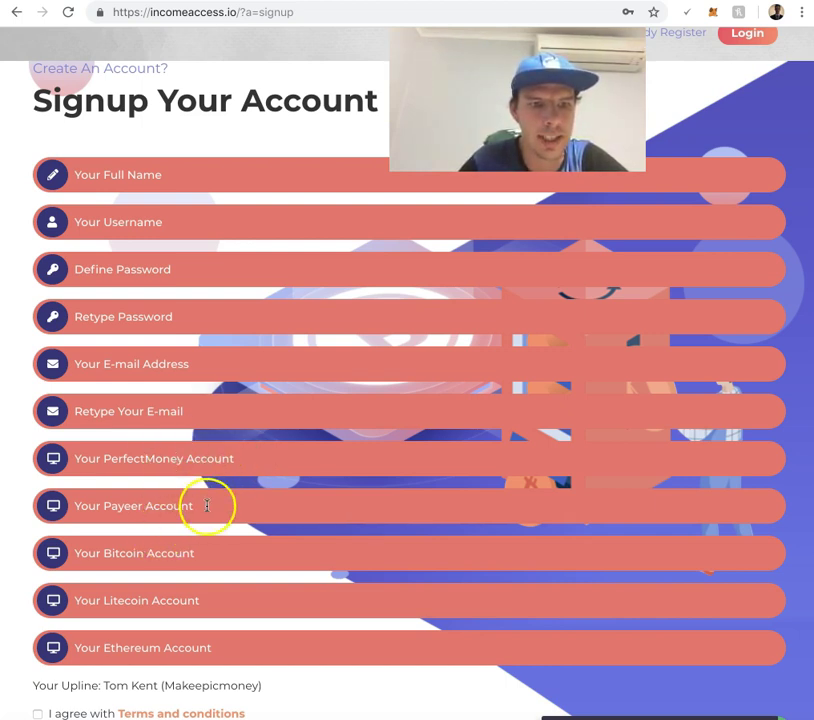
Fill the Bitcoin Account field with the saved wallet address from autofill
{"action": "left_click", "coordinate": [198, 554]}
{"action": "left_click", "coordinate": [198, 554]}
{"action": "left_click", "coordinate": [198, 554]}
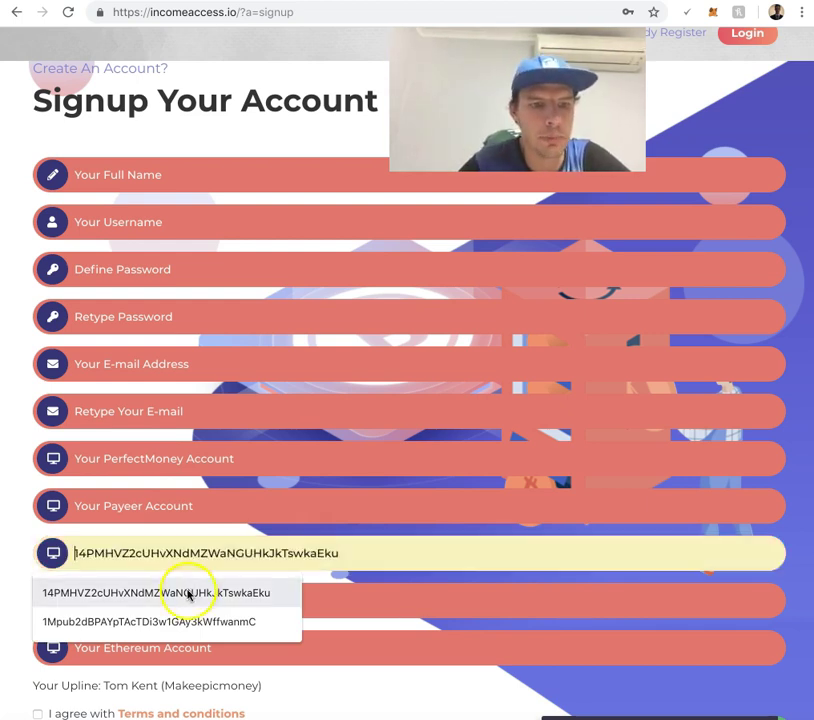
{"action": "left_click", "coordinate": [217, 628]}
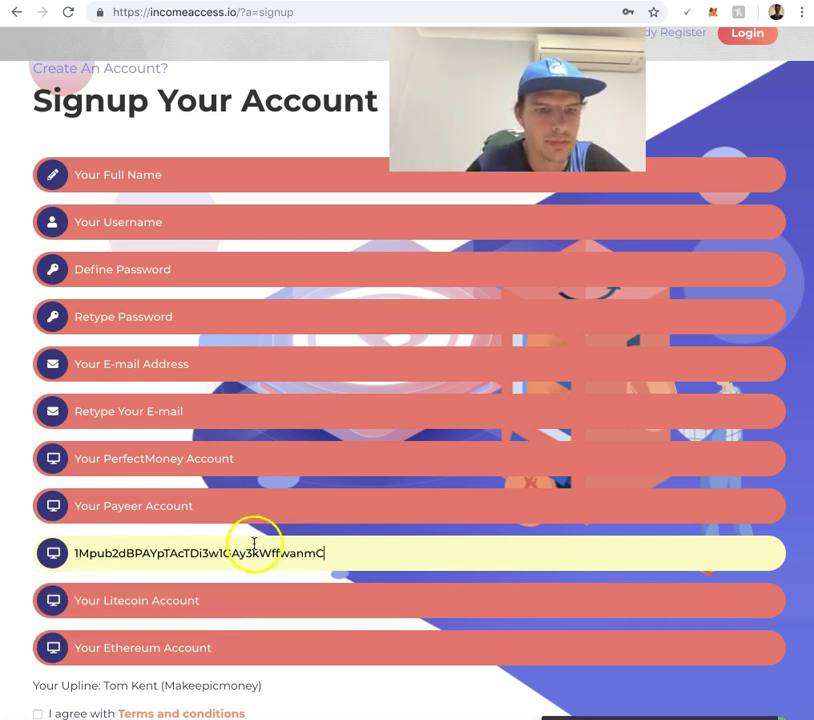
{"action": "left_click", "coordinate": [302, 593]}
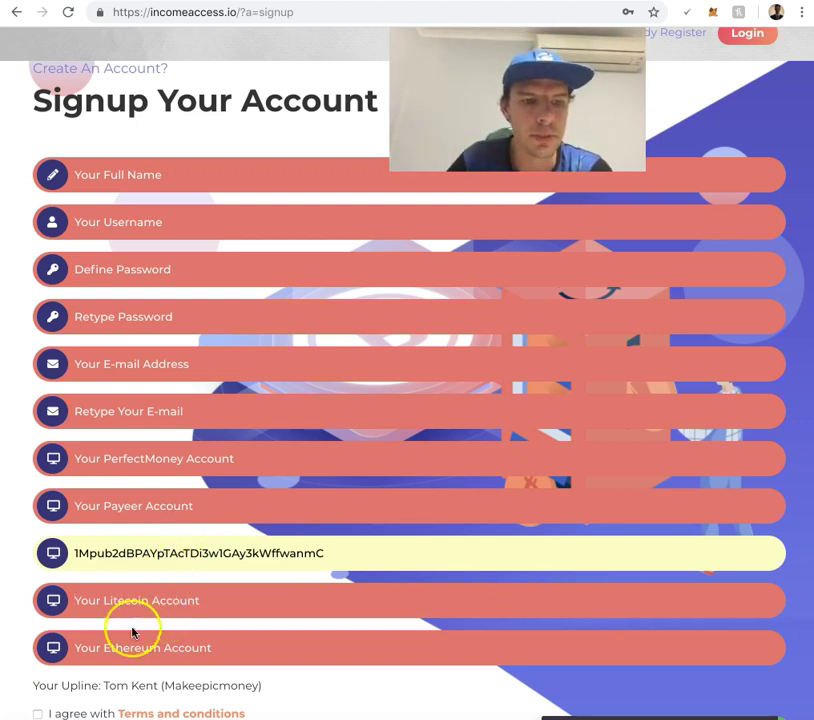
Accept the terms, then sign in with the existing account from the Login page
{"action": "scroll", "coordinate": [149, 590], "scroll_direction": "down", "scroll_amount": 1}
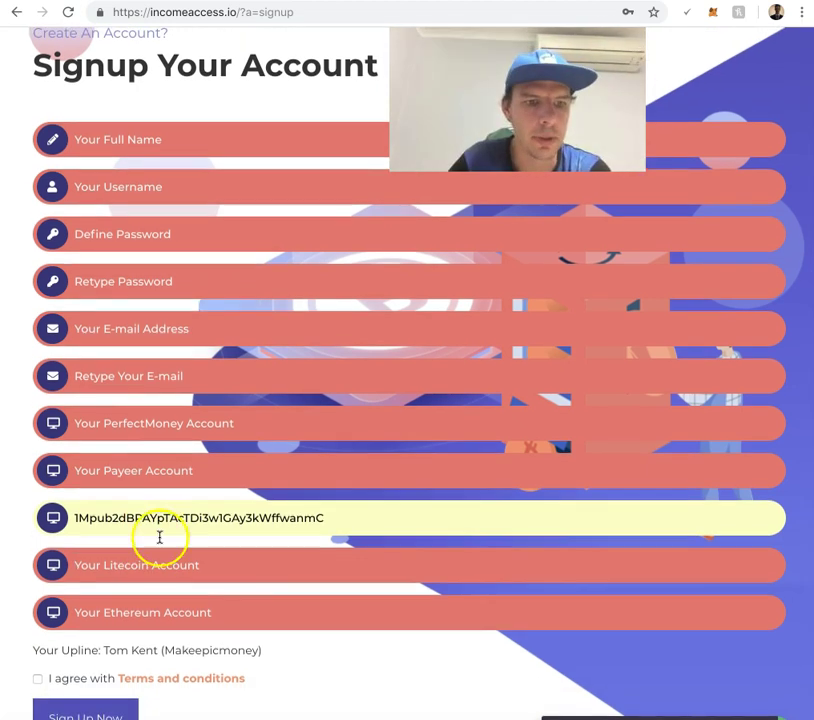
{"action": "left_click", "coordinate": [40, 680]}
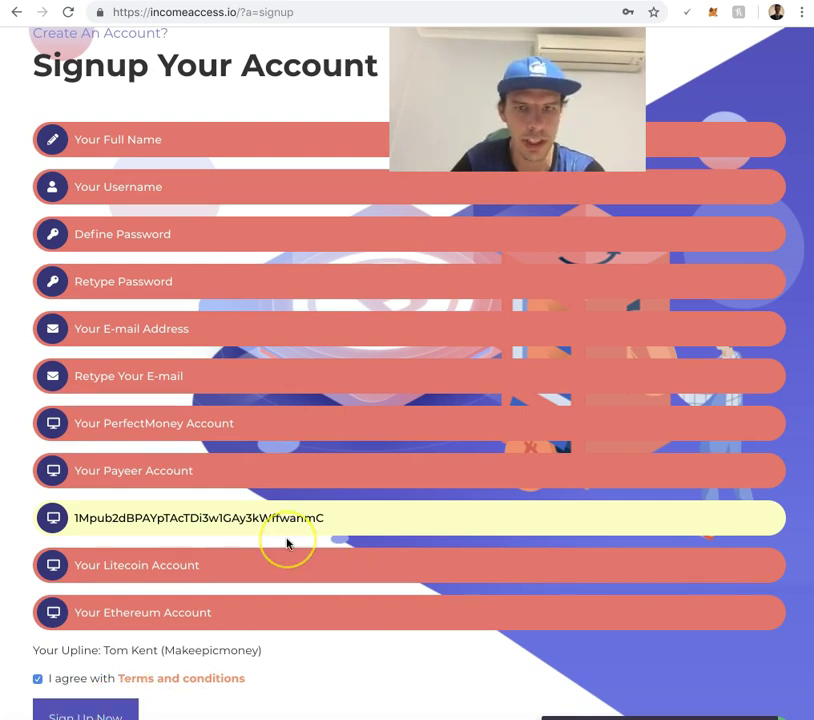
{"action": "scroll", "coordinate": [287, 542], "scroll_direction": "up", "scroll_amount": 2}
{"action": "left_click", "coordinate": [747, 78]}
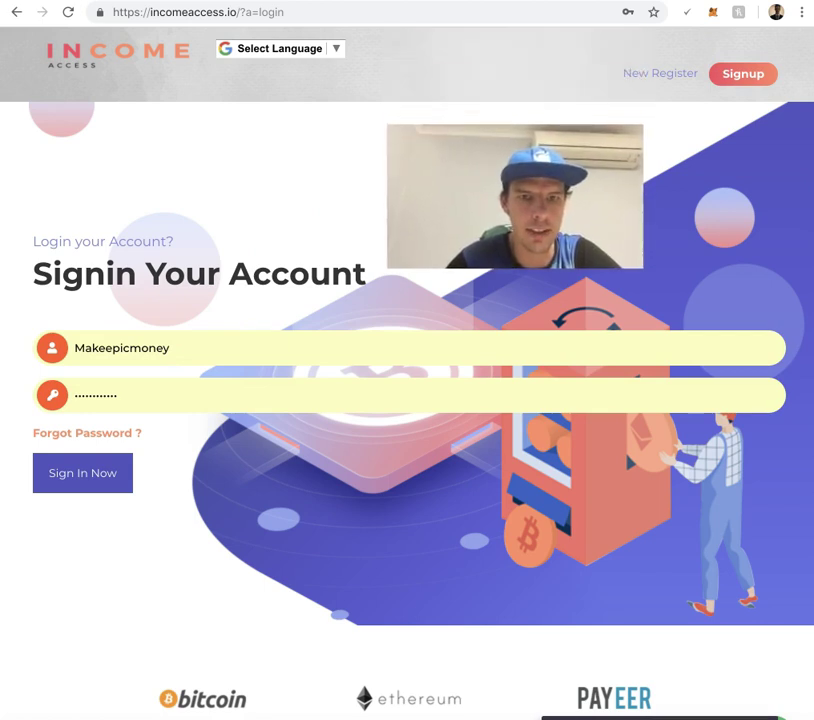
{"action": "left_click", "coordinate": [97, 479]}
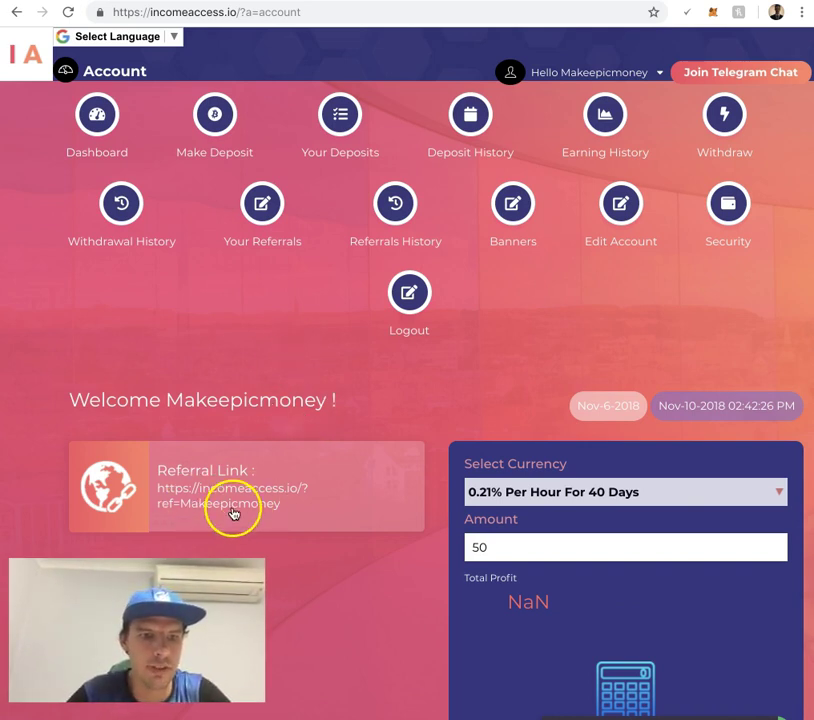
Open the Make Deposit page from the account area
{"action": "scroll", "coordinate": [318, 503], "scroll_direction": "down", "scroll_amount": 2}
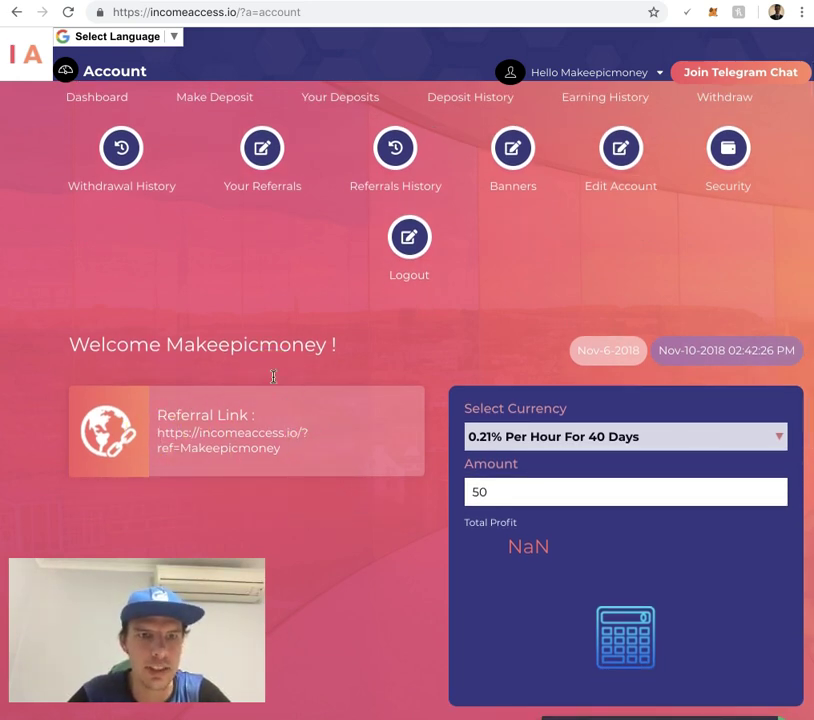
{"action": "scroll", "coordinate": [273, 376], "scroll_direction": "up", "scroll_amount": 2}
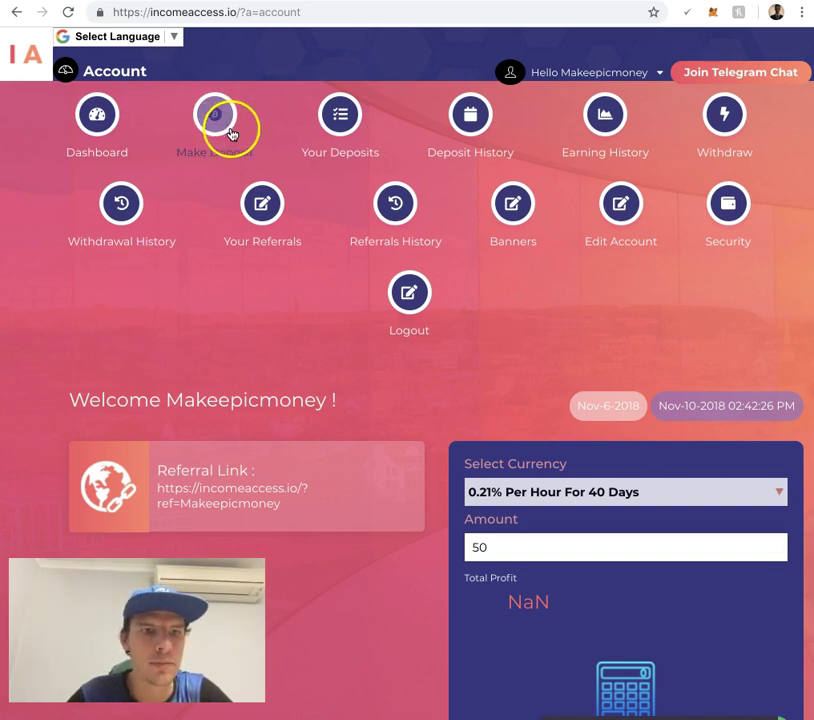
{"action": "left_click", "coordinate": [227, 124]}
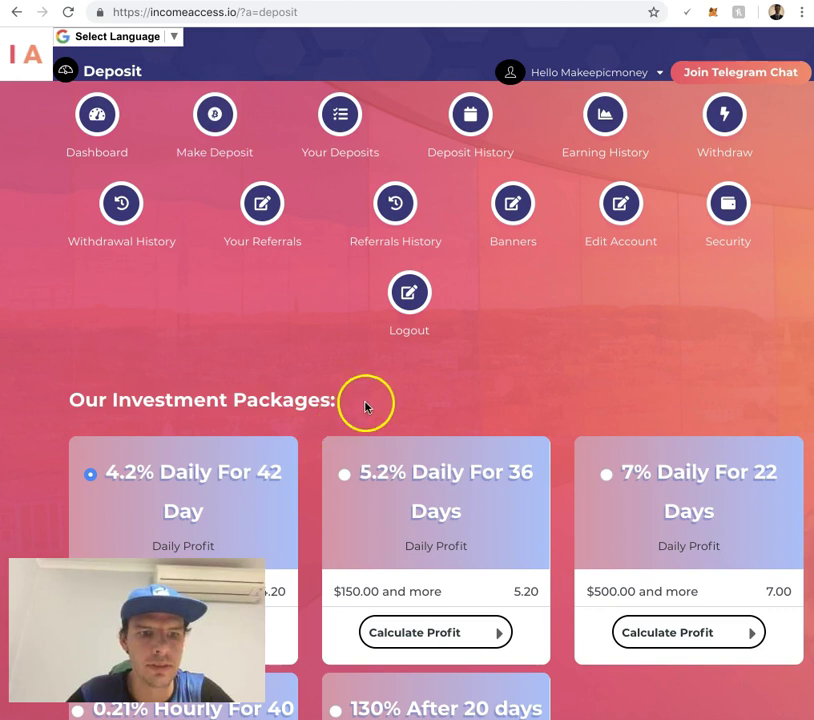
{"action": "scroll", "coordinate": [383, 394], "scroll_direction": "down", "scroll_amount": 3}
{"action": "scroll", "coordinate": [383, 396], "scroll_direction": "down", "scroll_amount": 1}
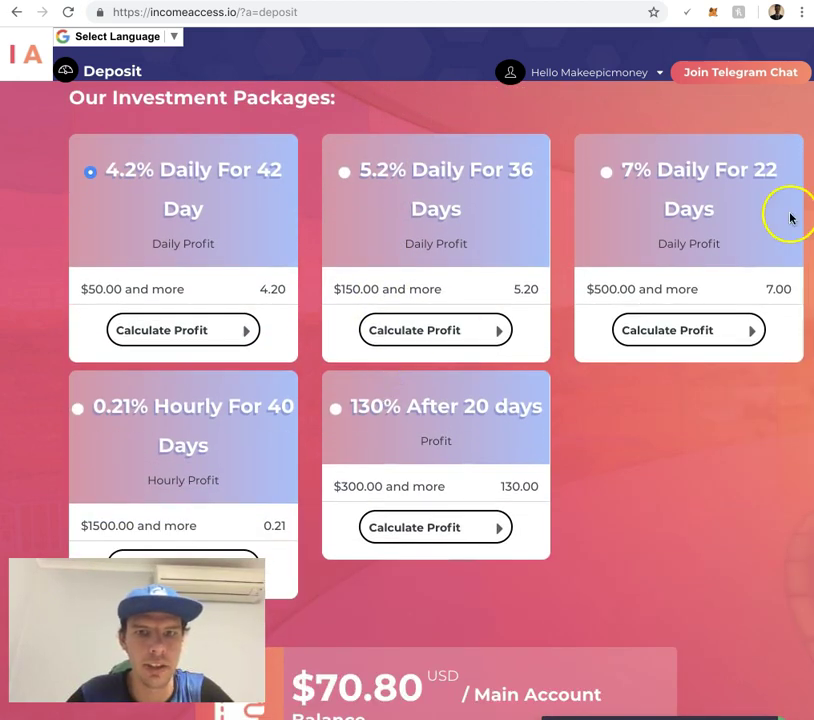
{"action": "scroll", "coordinate": [150, 478], "scroll_direction": "down", "scroll_amount": 1}
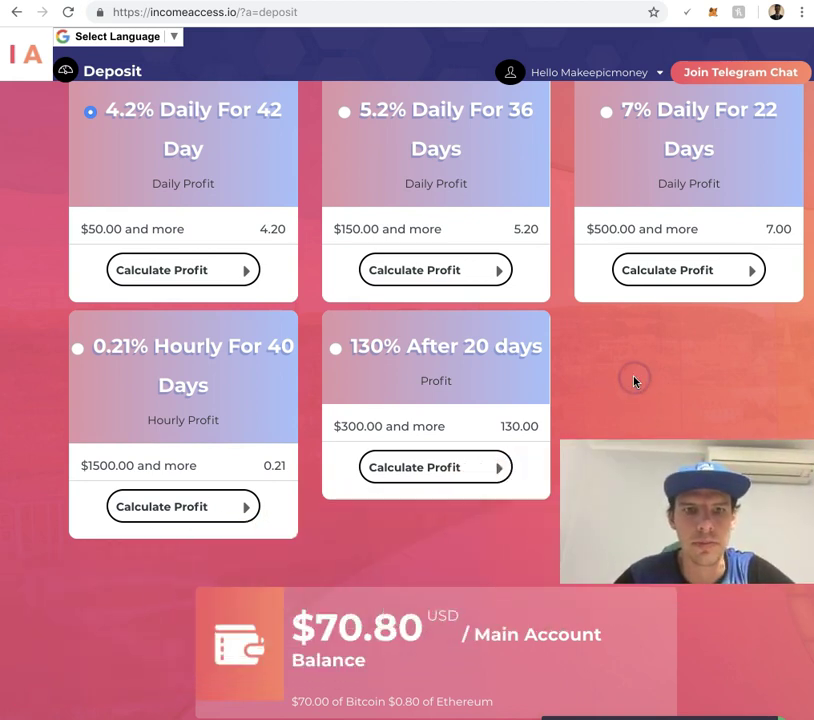
{"action": "scroll", "coordinate": [635, 380], "scroll_direction": "up", "scroll_amount": 2}
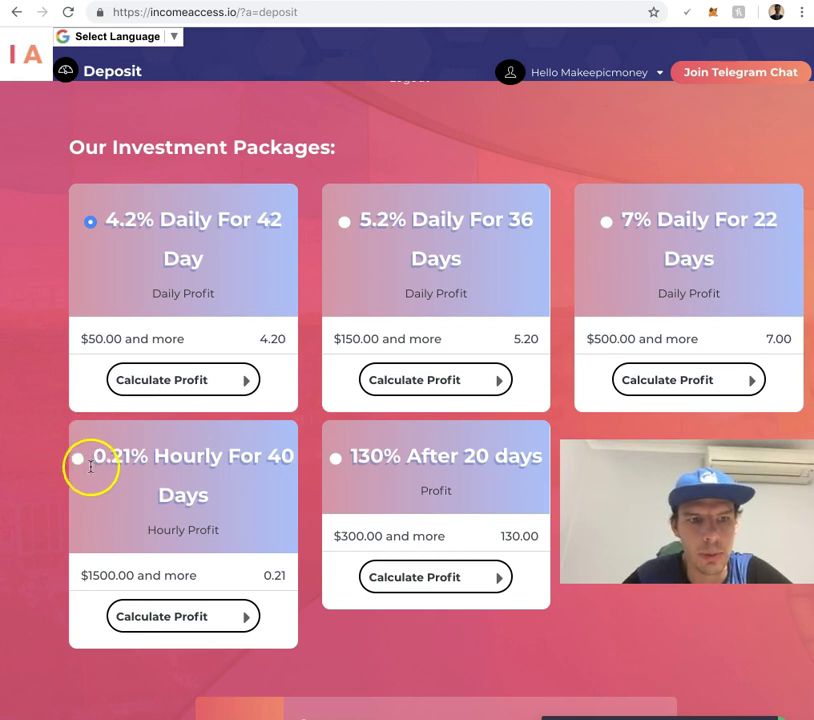
{"action": "left_click", "coordinate": [164, 470]}
{"action": "left_click", "coordinate": [124, 474]}
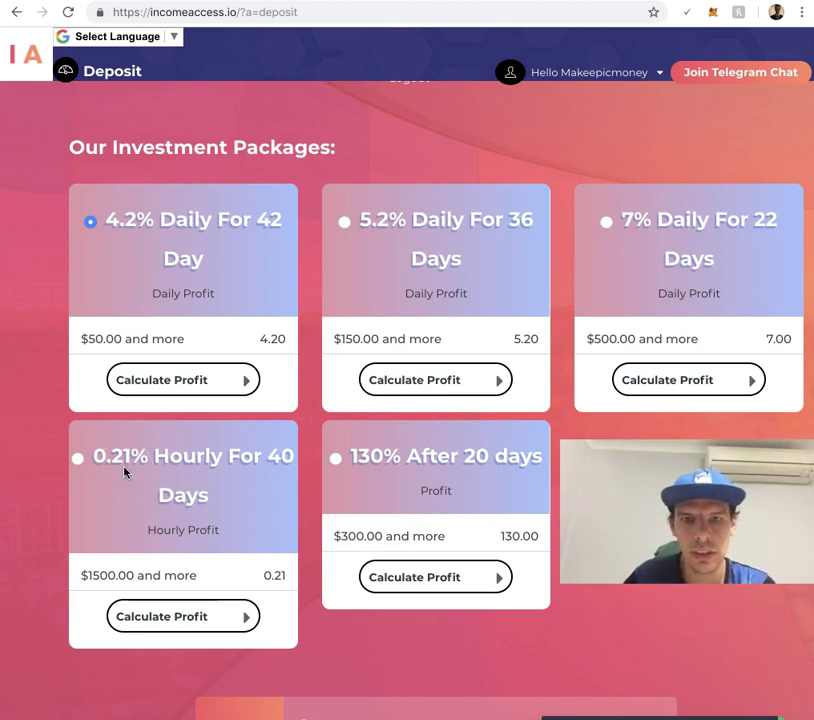
{"action": "left_click", "coordinate": [594, 325]}
{"action": "left_click", "coordinate": [705, 214]}
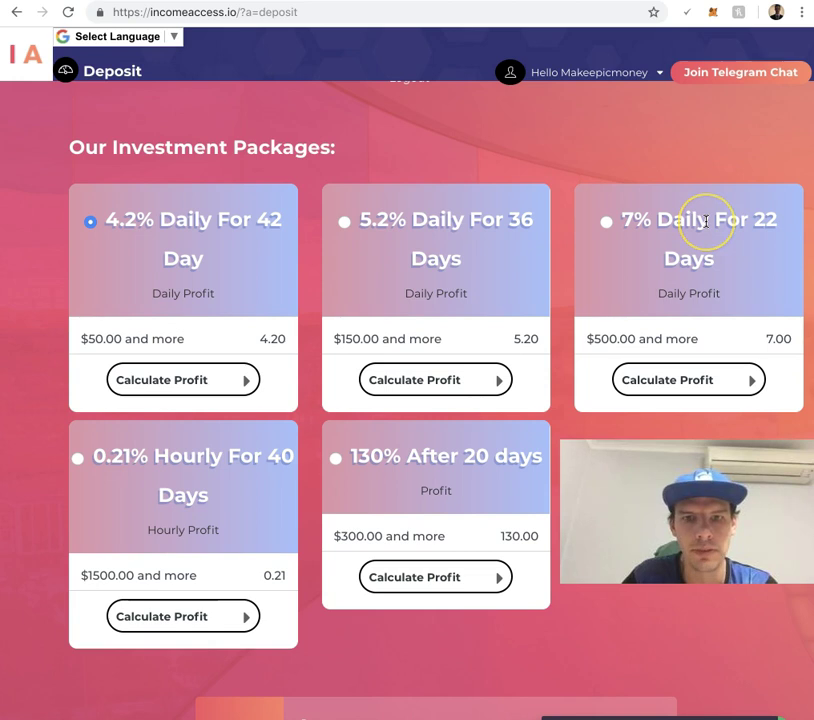
{"action": "scroll", "coordinate": [706, 221], "scroll_direction": "down", "scroll_amount": 1}
{"action": "scroll", "coordinate": [706, 221], "scroll_direction": "up", "scroll_amount": 2}
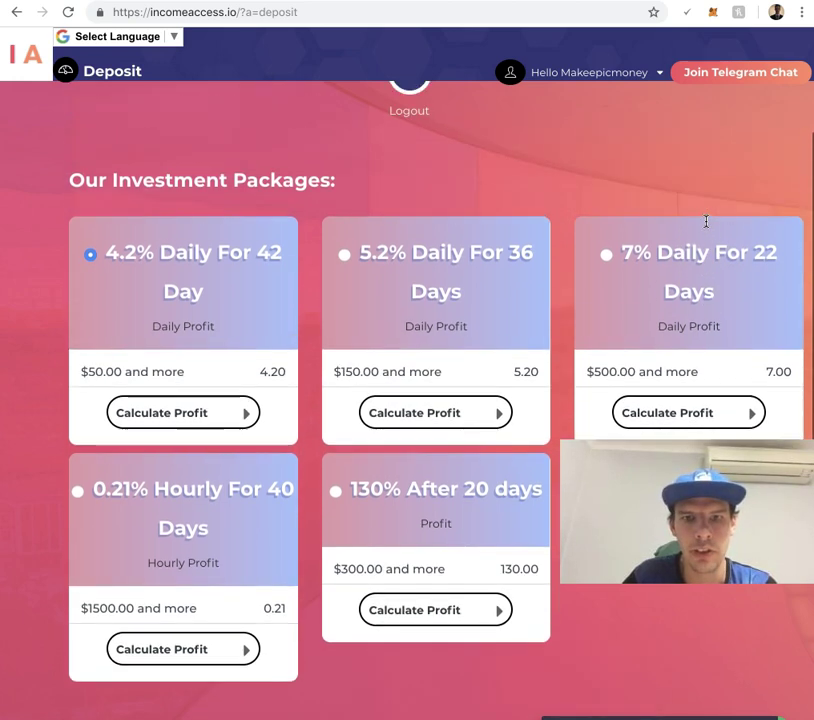
{"action": "left_click", "coordinate": [622, 250]}
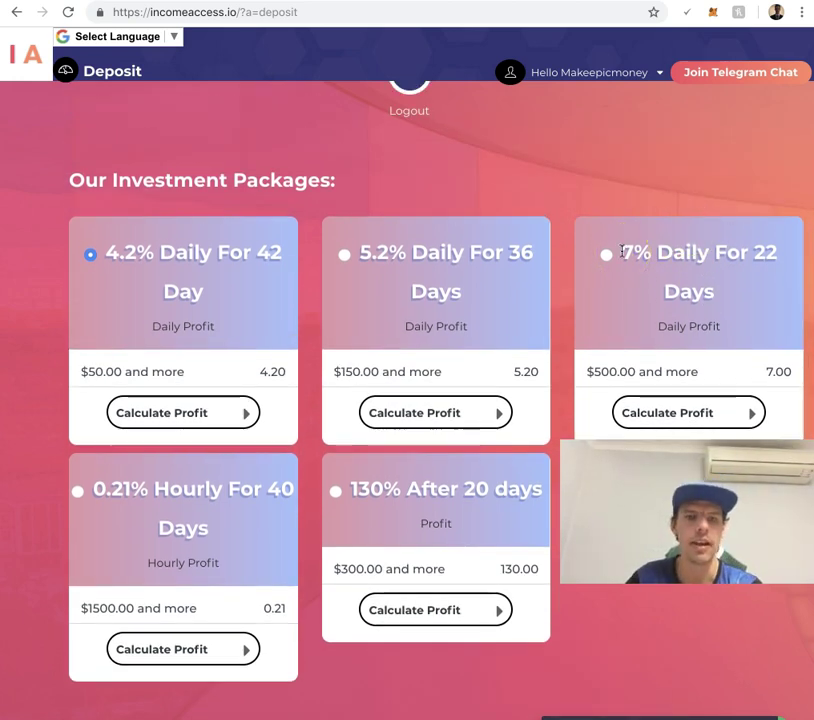
{"action": "mouse_move", "coordinate": [612, 269]}
{"action": "left_mouse_down"}
{"action": "mouse_move", "coordinate": [603, 385]}
{"action": "mouse_move", "coordinate": [617, 377]}
{"action": "left_mouse_up"}
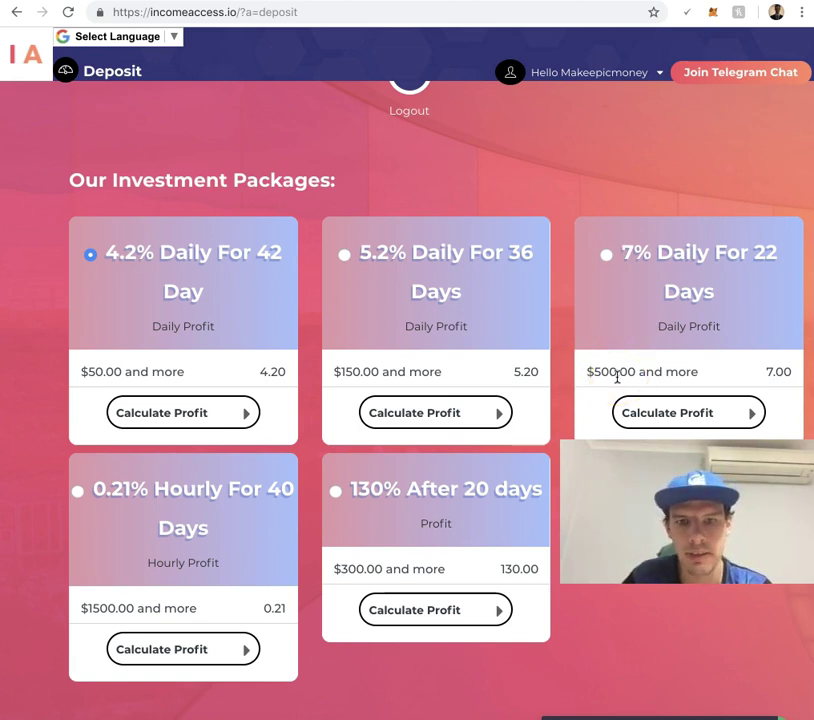
{"action": "left_click", "coordinate": [649, 209]}
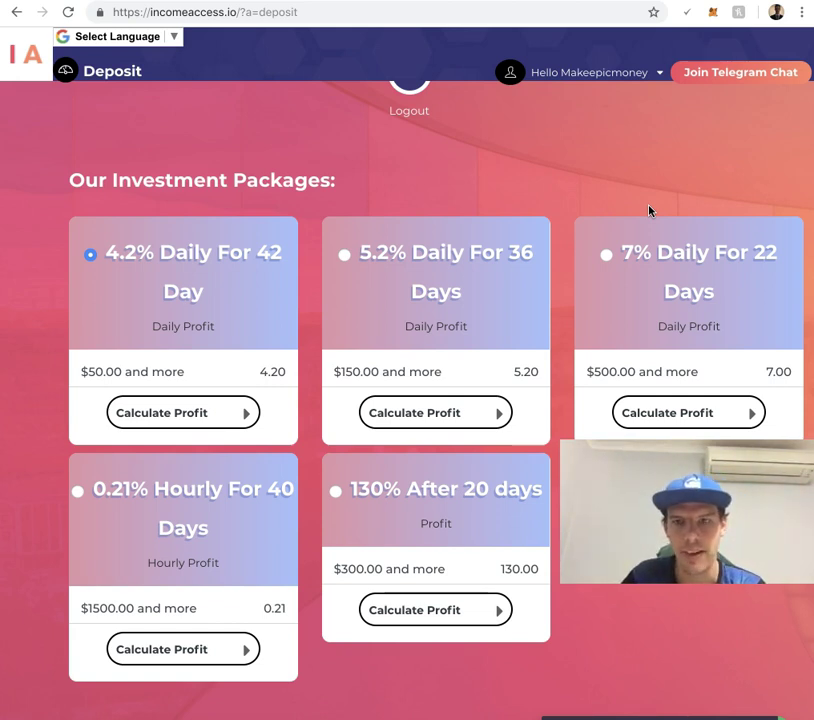
{"action": "left_click", "coordinate": [640, 242]}
{"action": "left_click", "coordinate": [621, 284]}
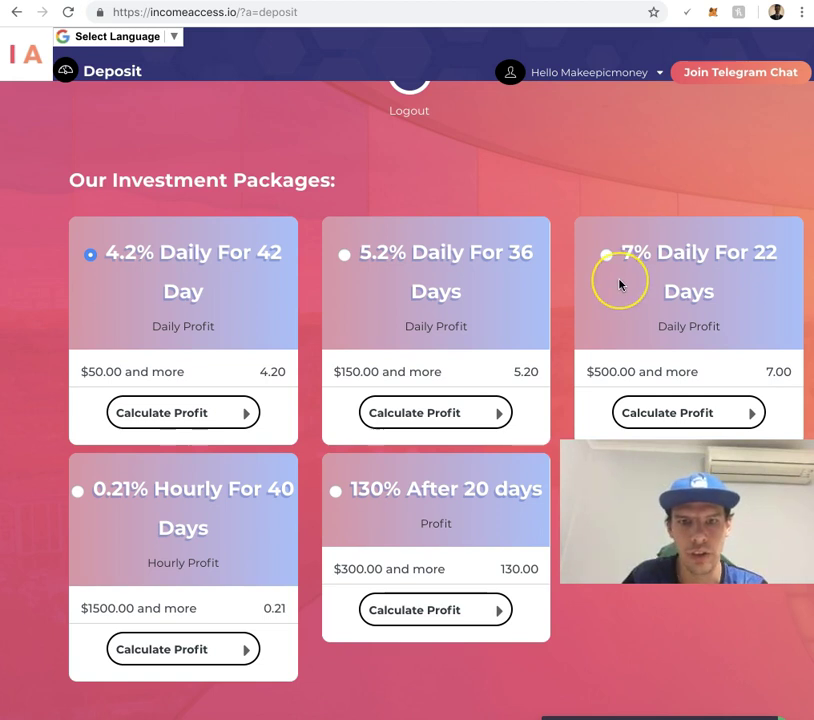
{"action": "left_click", "coordinate": [599, 377]}
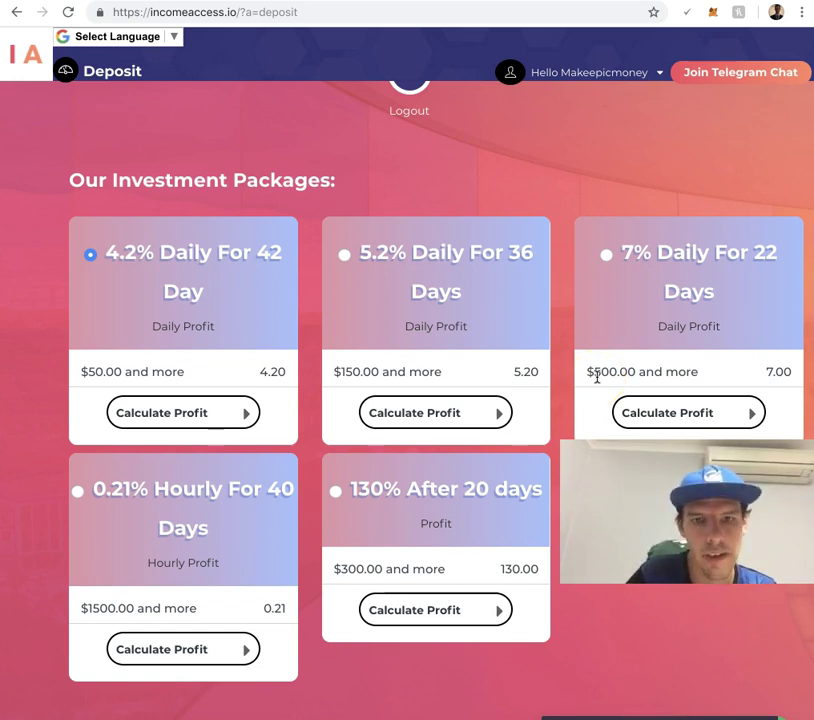
{"action": "left_click", "coordinate": [582, 388]}
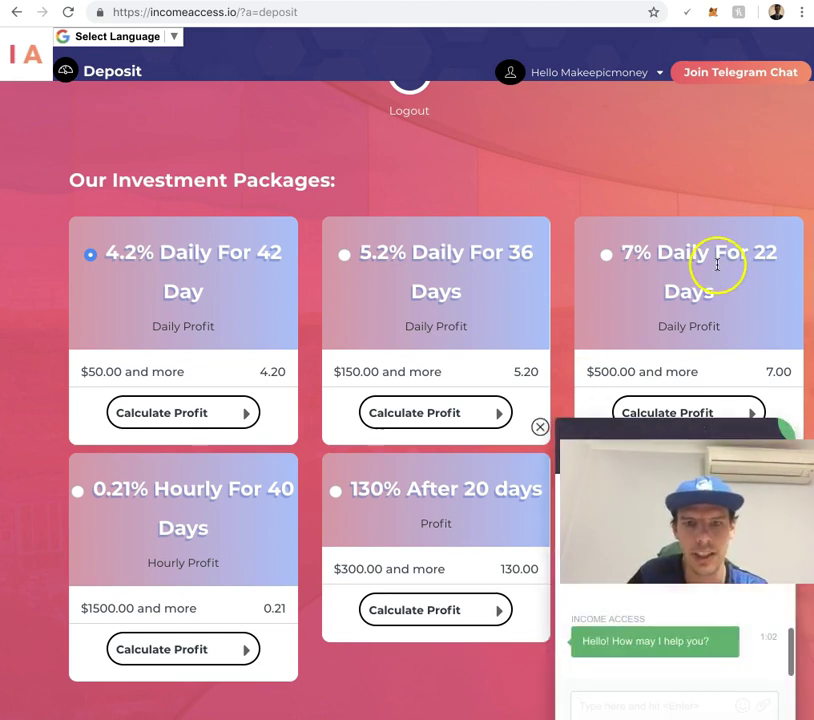
{"action": "left_click", "coordinate": [541, 432]}
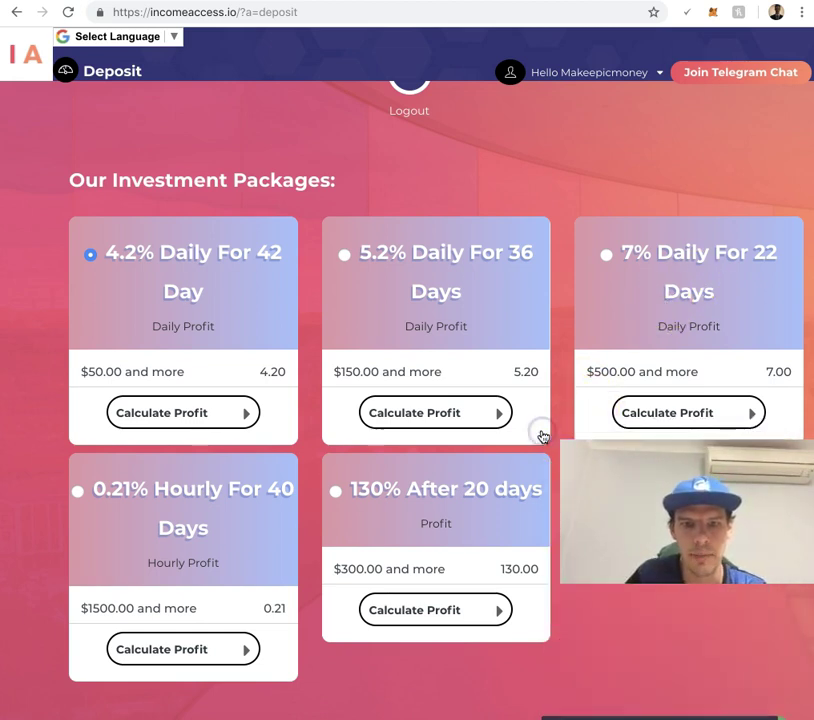
{"action": "left_click", "coordinate": [680, 334]}
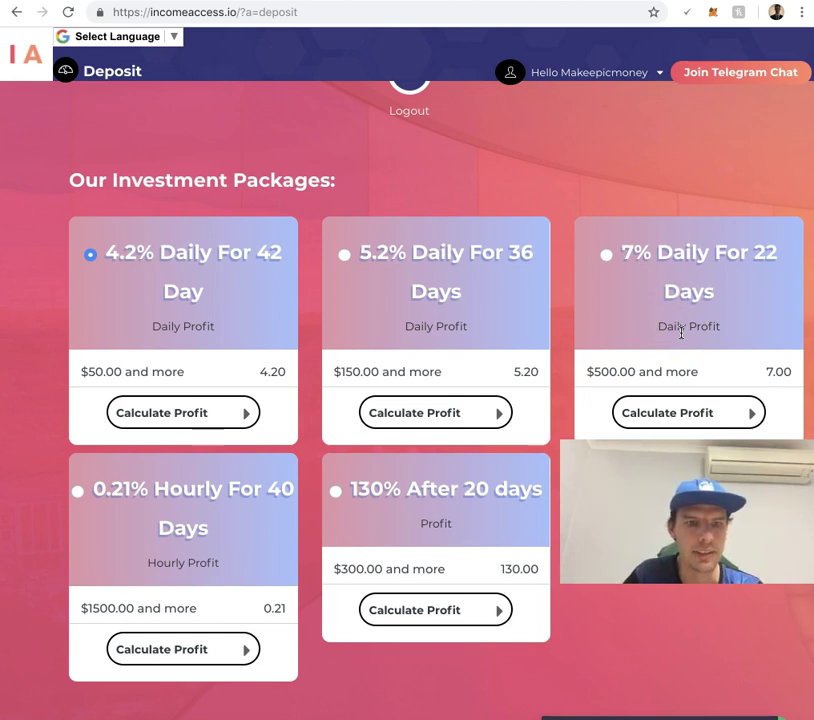
{"action": "left_click", "coordinate": [532, 420]}
{"action": "left_click", "coordinate": [184, 512]}
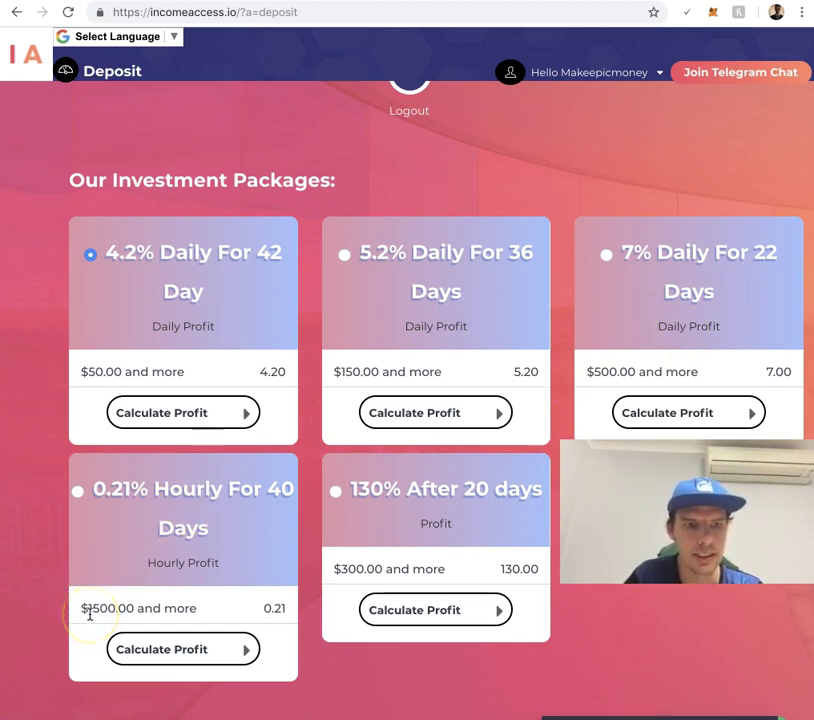
{"action": "left_click", "coordinate": [102, 491]}
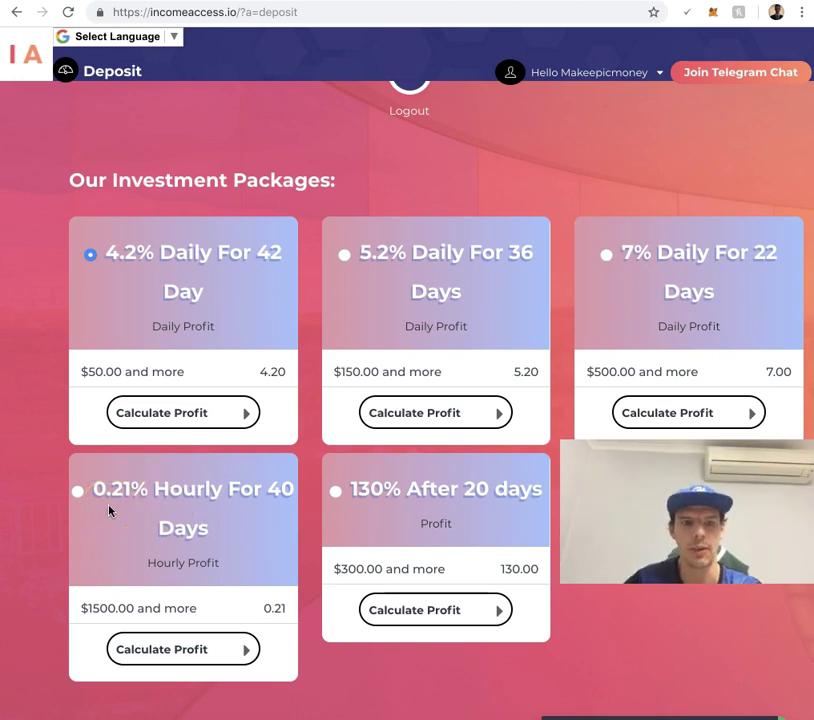
{"action": "scroll", "coordinate": [193, 521], "scroll_direction": "down", "scroll_amount": 3}
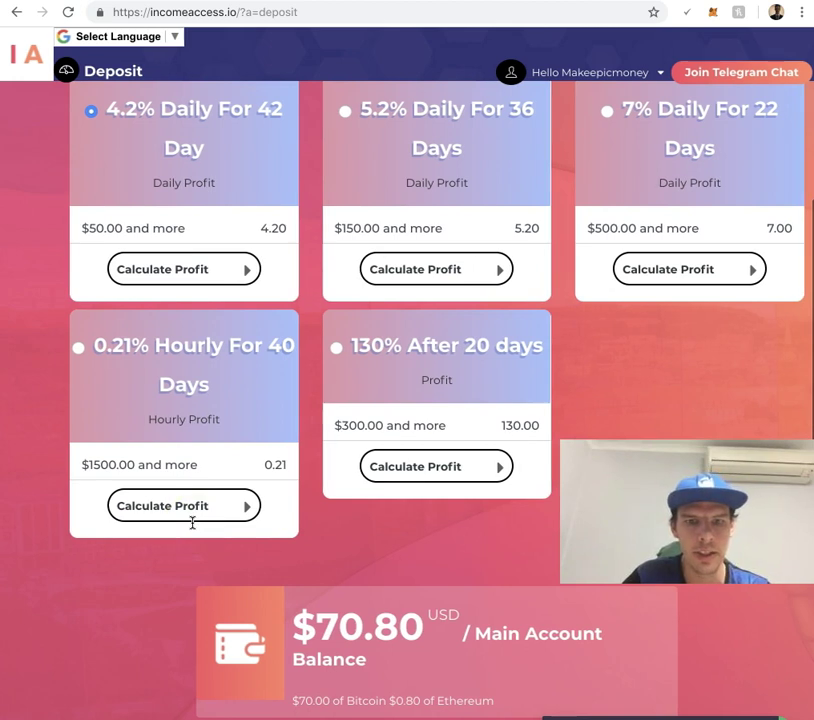
{"action": "scroll", "coordinate": [193, 521], "scroll_direction": "up", "scroll_amount": 1}
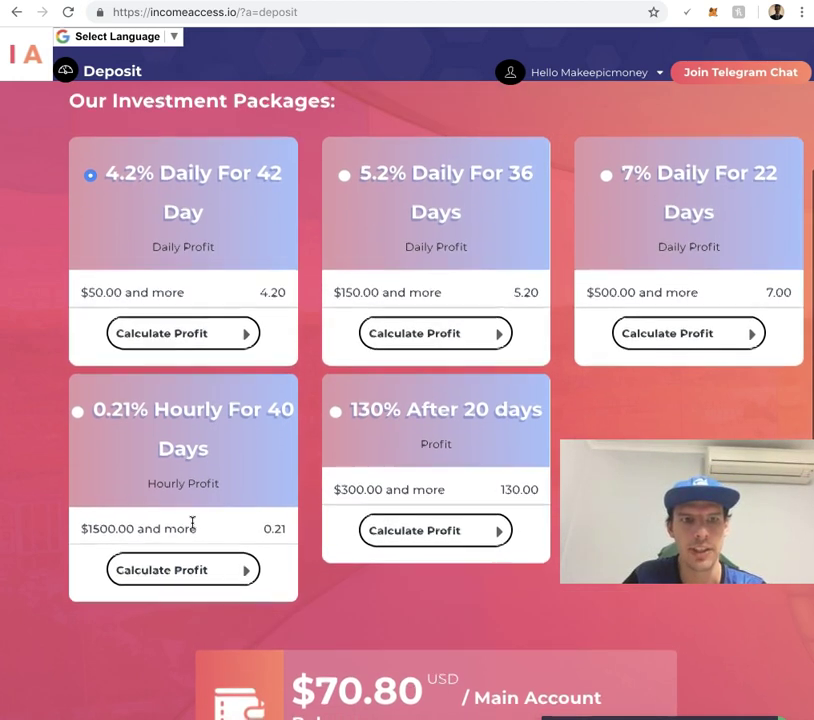
{"action": "scroll", "coordinate": [193, 521], "scroll_direction": "up", "scroll_amount": 1}
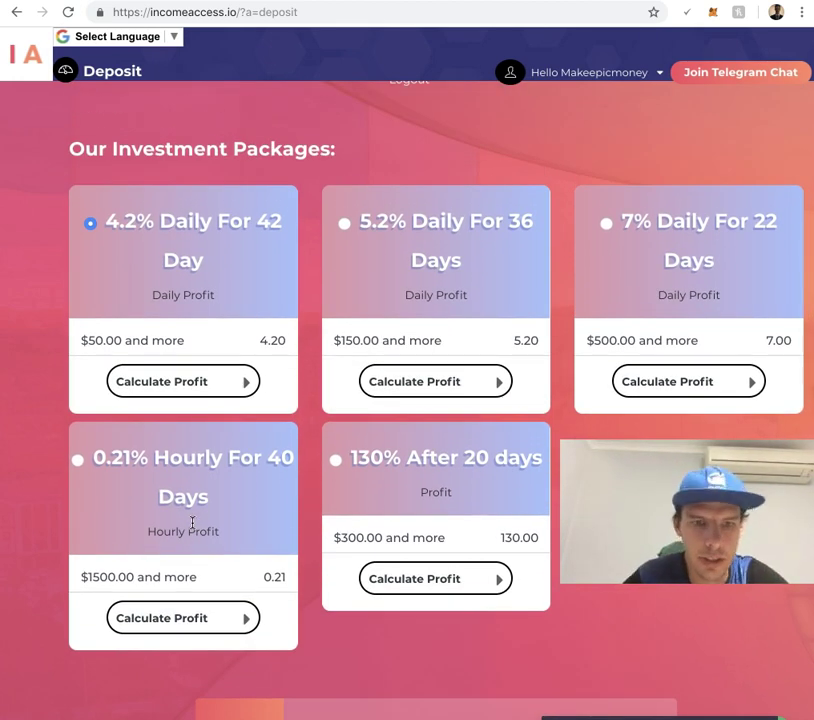
Select the 7% Daily For 22 Days package and enter 500 as the amount to spend
{"action": "left_click", "coordinate": [607, 225]}
{"action": "left_click", "coordinate": [583, 312]}
{"action": "scroll", "coordinate": [583, 316], "scroll_direction": "down", "scroll_amount": 1}
{"action": "scroll", "coordinate": [583, 316], "scroll_direction": "down", "scroll_amount": 2}
{"action": "scroll", "coordinate": [583, 316], "scroll_direction": "down", "scroll_amount": 2}
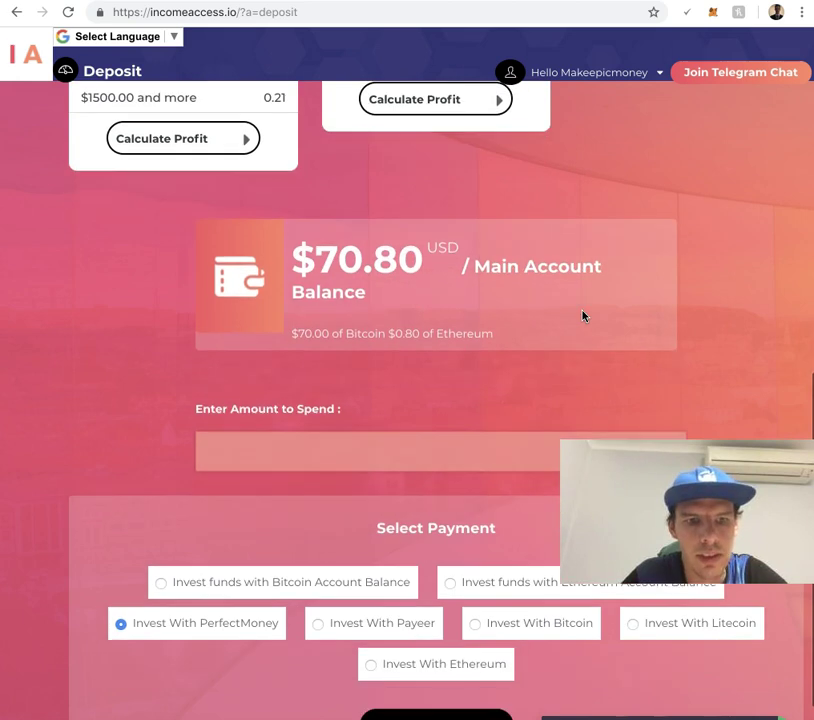
{"action": "left_click", "coordinate": [265, 414]}
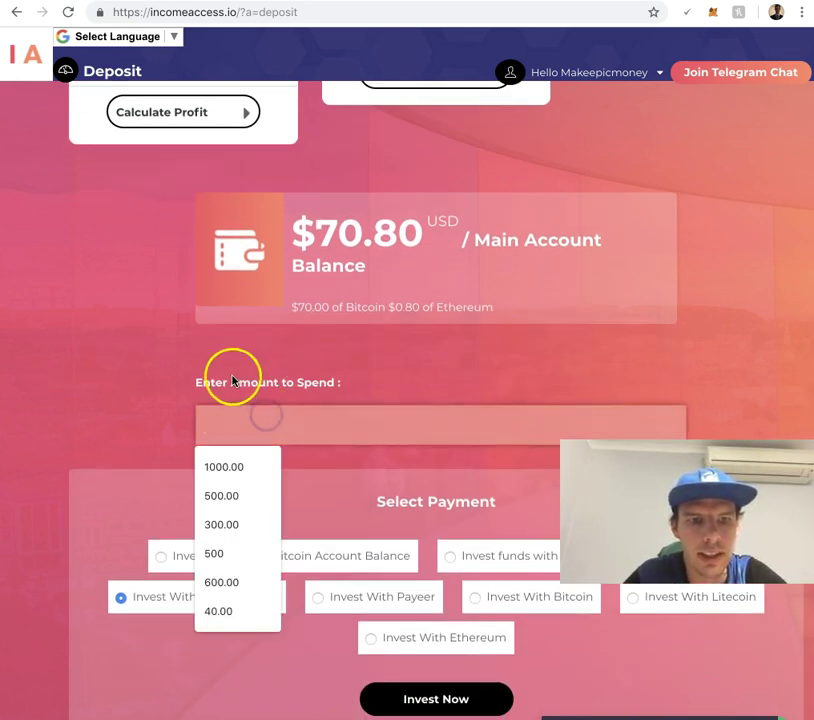
{"action": "scroll", "coordinate": [265, 338], "scroll_direction": "up", "scroll_amount": 1}
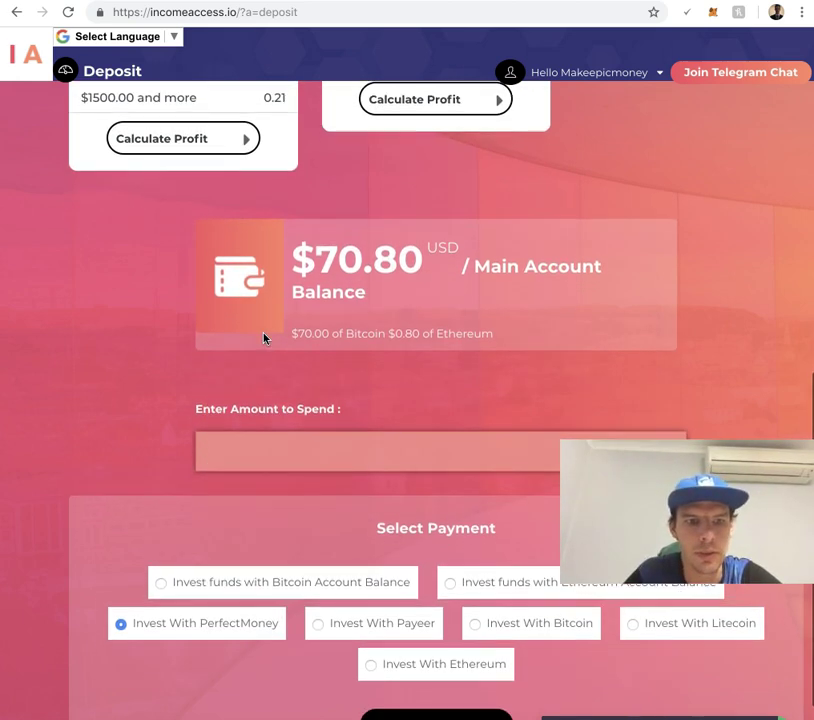
{"action": "type", "text": "500"}
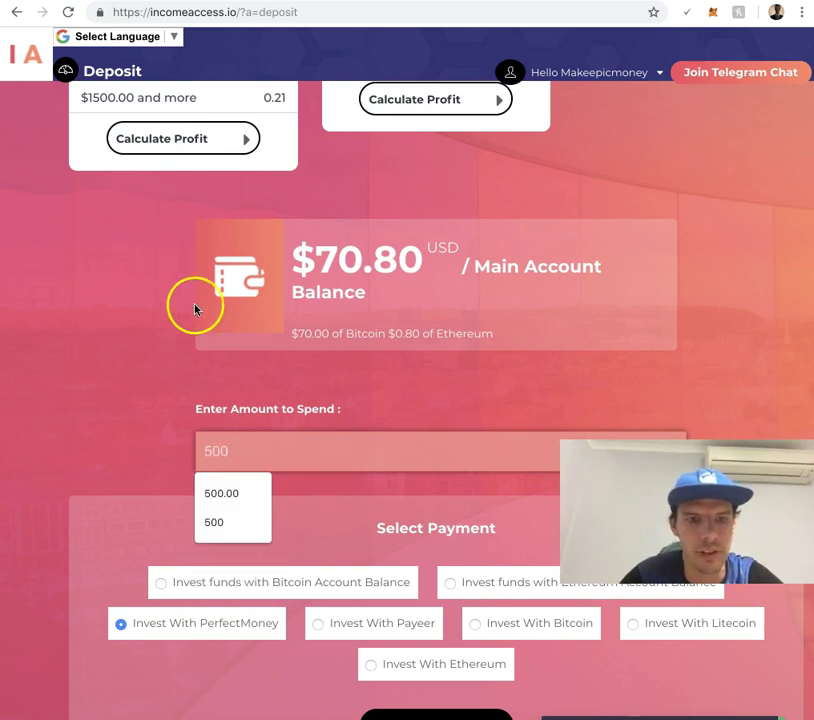
{"action": "left_click", "coordinate": [94, 365]}
Choose Invest With Bitcoin and submit the $500 deposit with Invest Now
{"action": "scroll", "coordinate": [94, 366], "scroll_direction": "down", "scroll_amount": 2}
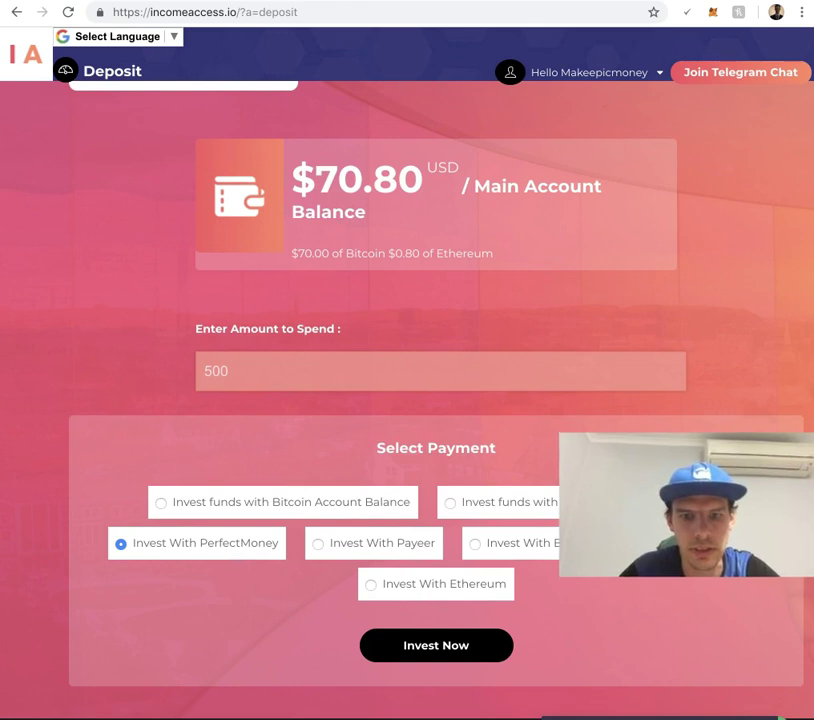
{"action": "left_click", "coordinate": [427, 467]}
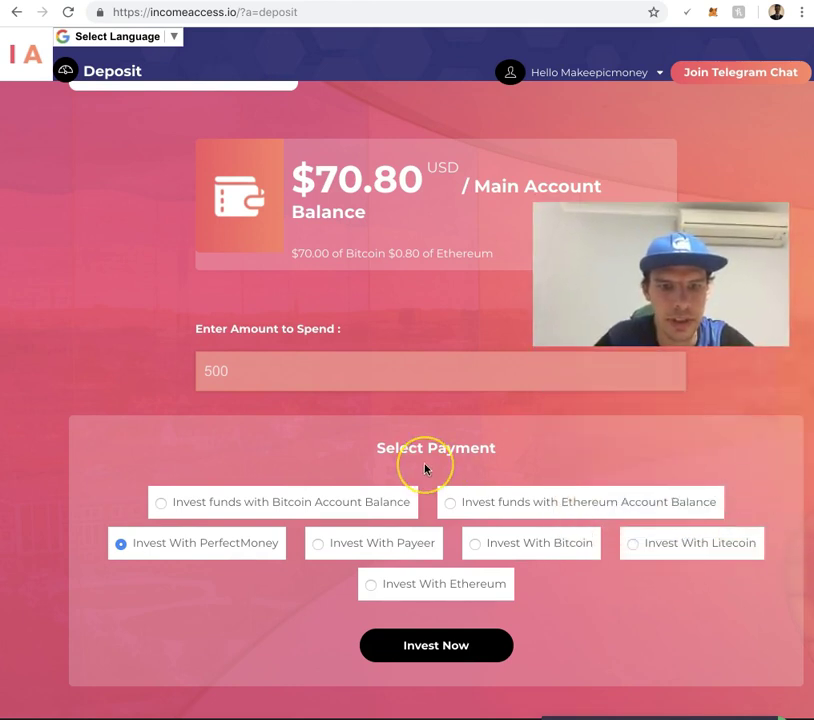
{"action": "left_click", "coordinate": [481, 540]}
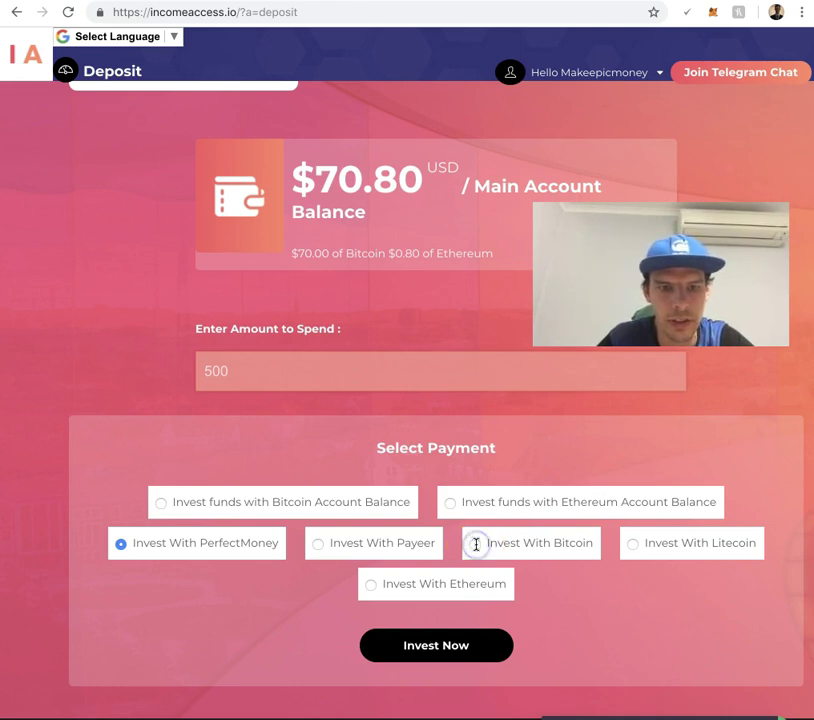
{"action": "left_click", "coordinate": [342, 550]}
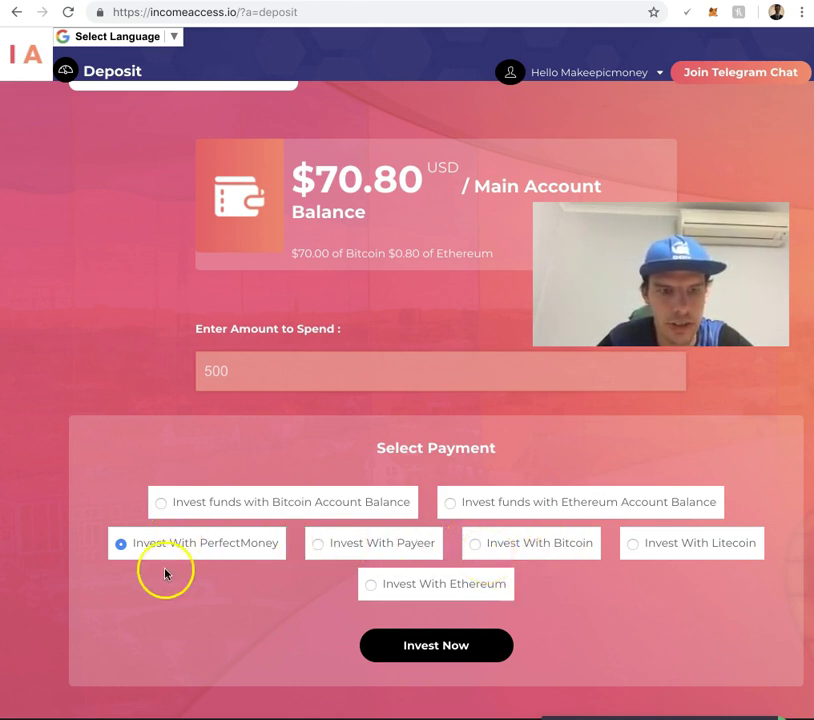
{"action": "left_click", "coordinate": [476, 546]}
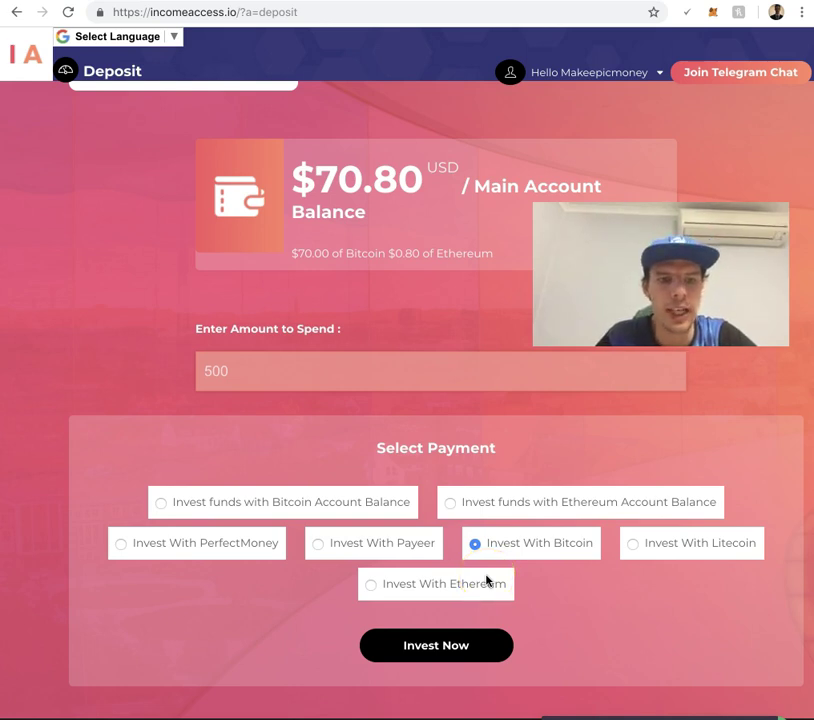
{"action": "left_click", "coordinate": [640, 621]}
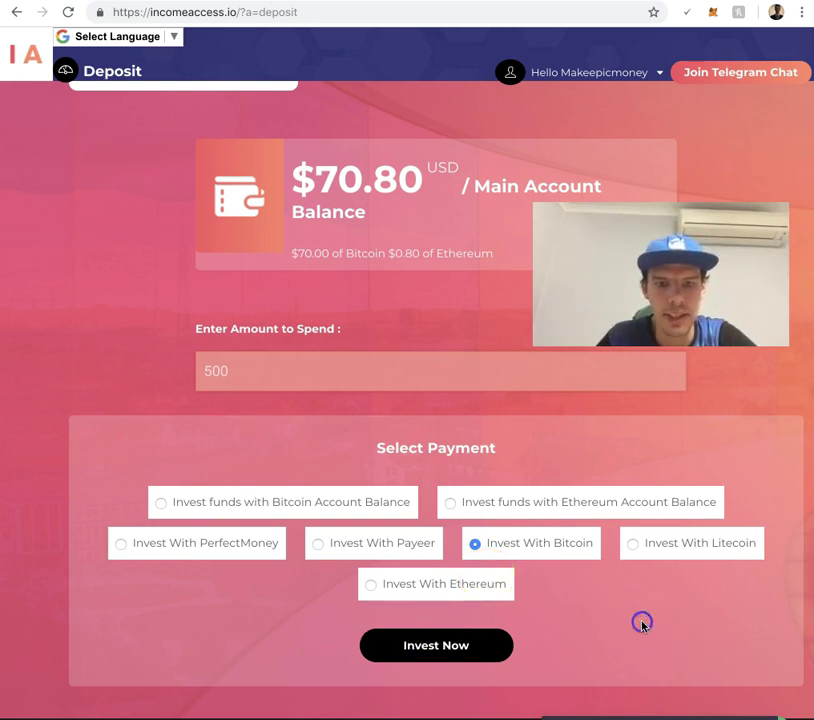
{"action": "left_click", "coordinate": [443, 652]}
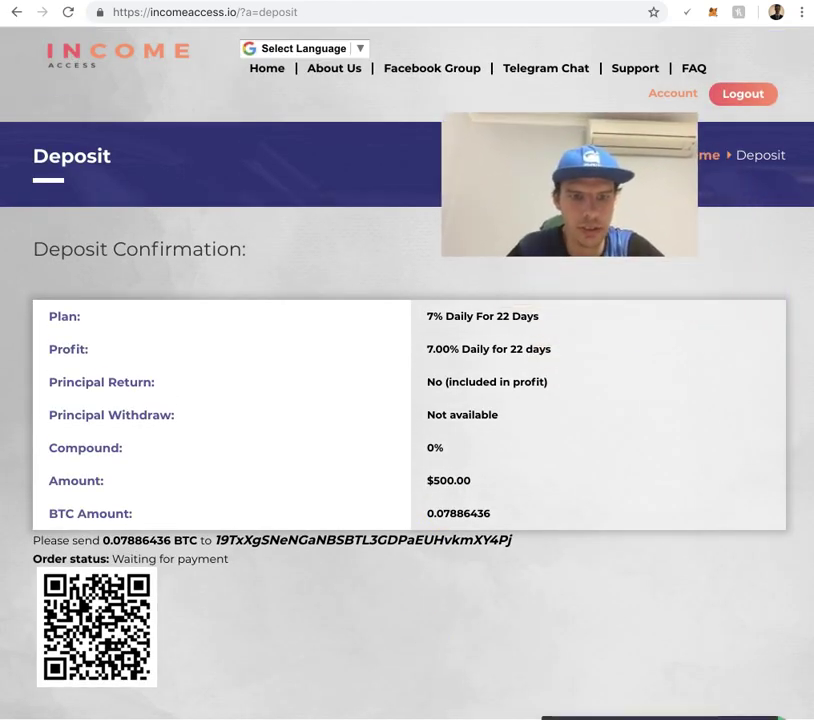
Highlight the 0.07886436 BTC amount and copy the Bitcoin payment address
{"action": "scroll", "coordinate": [478, 436], "scroll_direction": "down", "scroll_amount": 2}
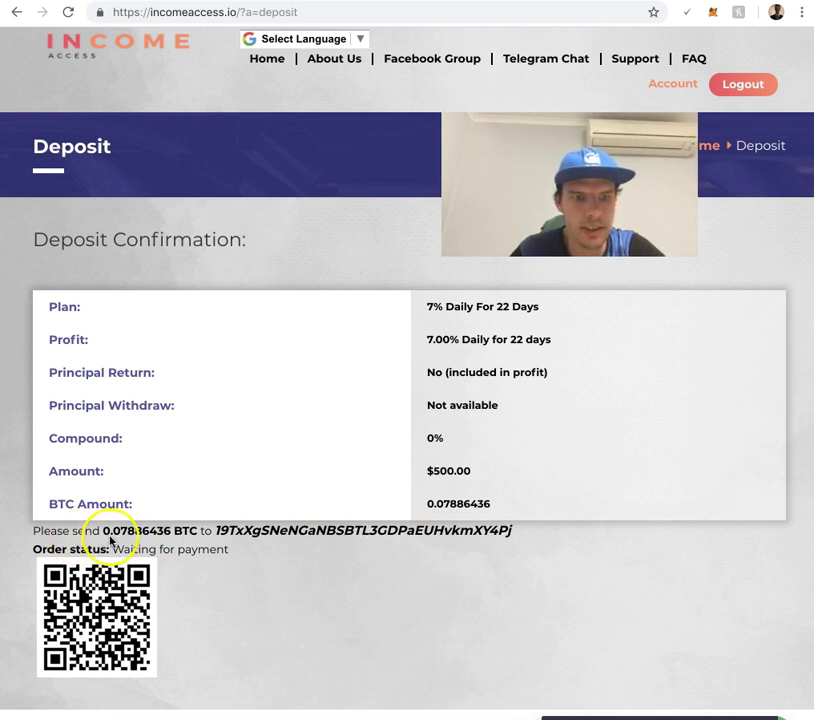
{"action": "left_click_drag", "start_coordinate": [105, 531], "coordinate": [163, 531]}
{"action": "left_click_drag", "start_coordinate": [102, 531], "coordinate": [173, 531]}
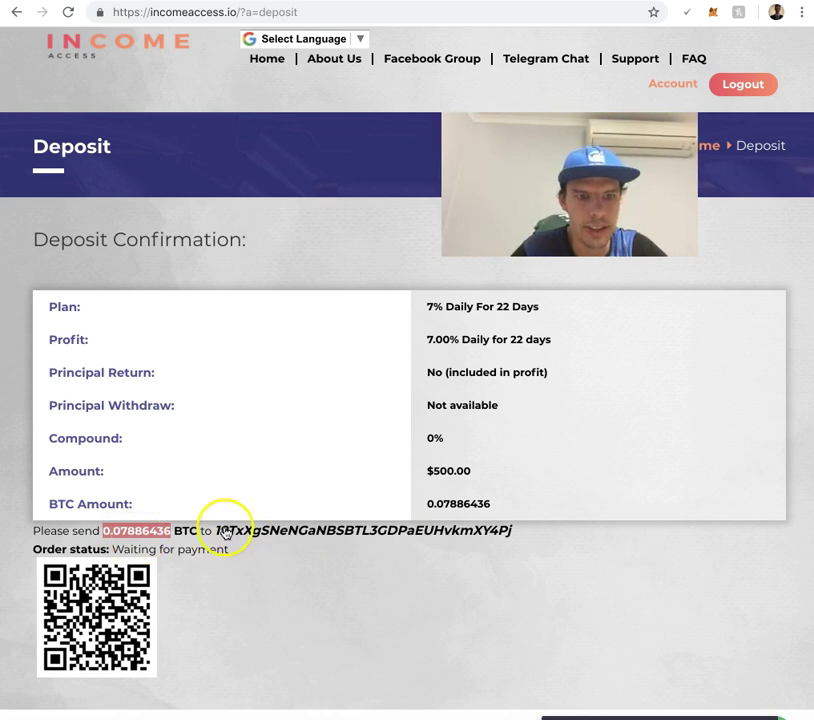
{"action": "right_click", "coordinate": [260, 531]}
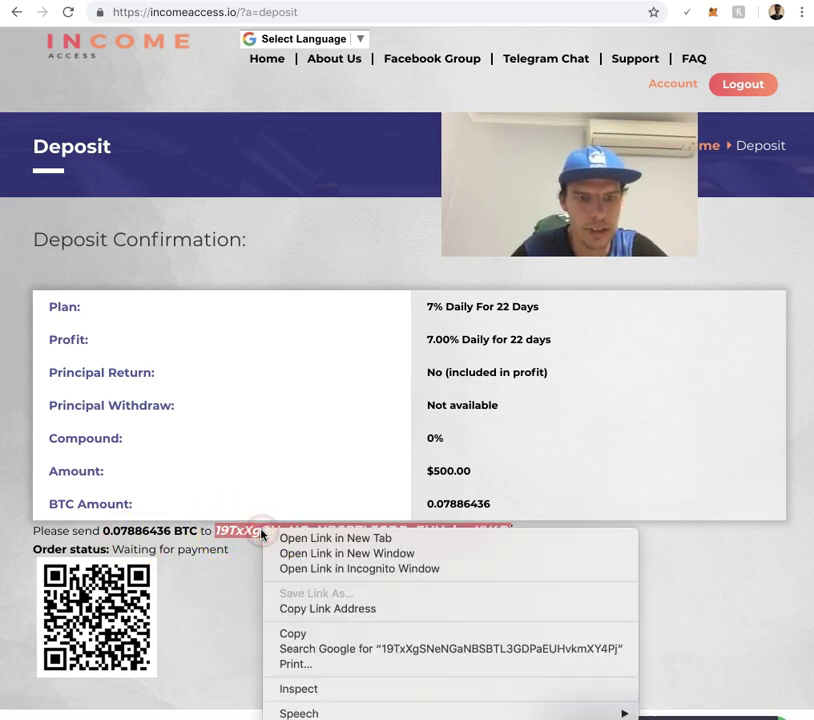
{"action": "left_click", "coordinate": [293, 634]}
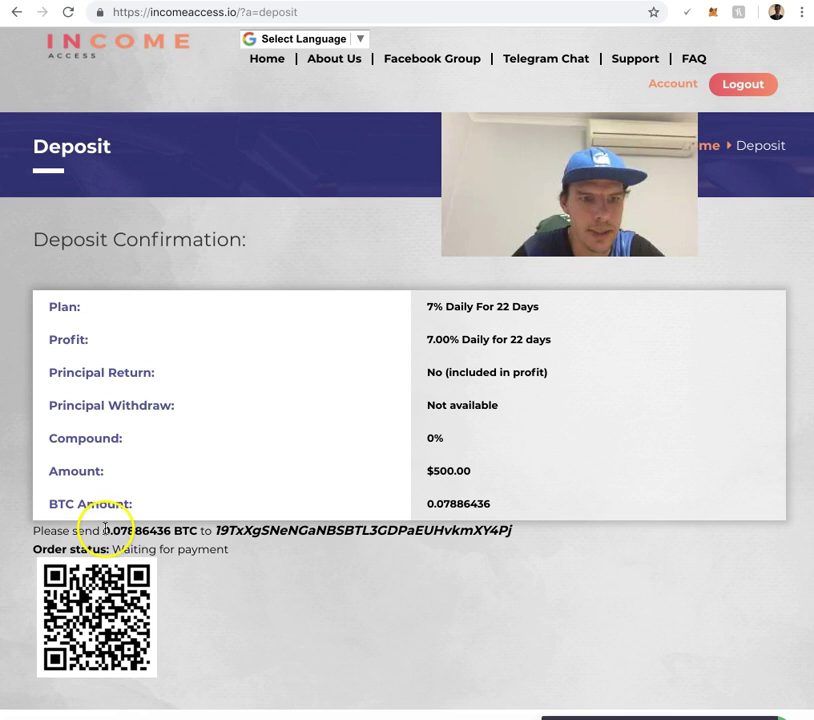
{"action": "left_click_drag", "start_coordinate": [104, 529], "coordinate": [174, 534]}
{"action": "left_click", "coordinate": [181, 624]}
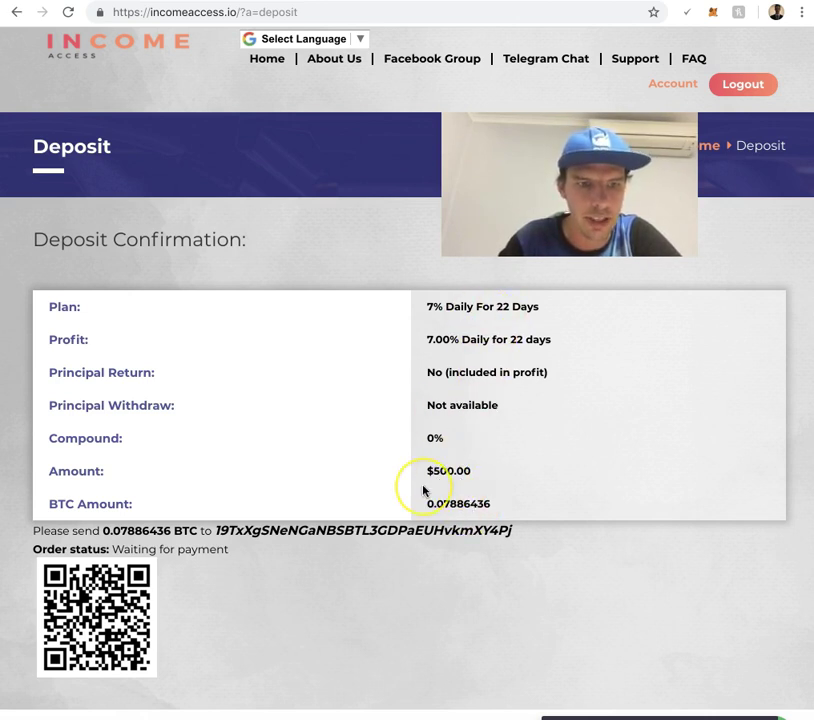
{"action": "scroll", "coordinate": [423, 490], "scroll_direction": "down", "scroll_amount": 1}
{"action": "scroll", "coordinate": [423, 490], "scroll_direction": "down", "scroll_amount": 3}
{"action": "scroll", "coordinate": [423, 490], "scroll_direction": "up", "scroll_amount": 1}
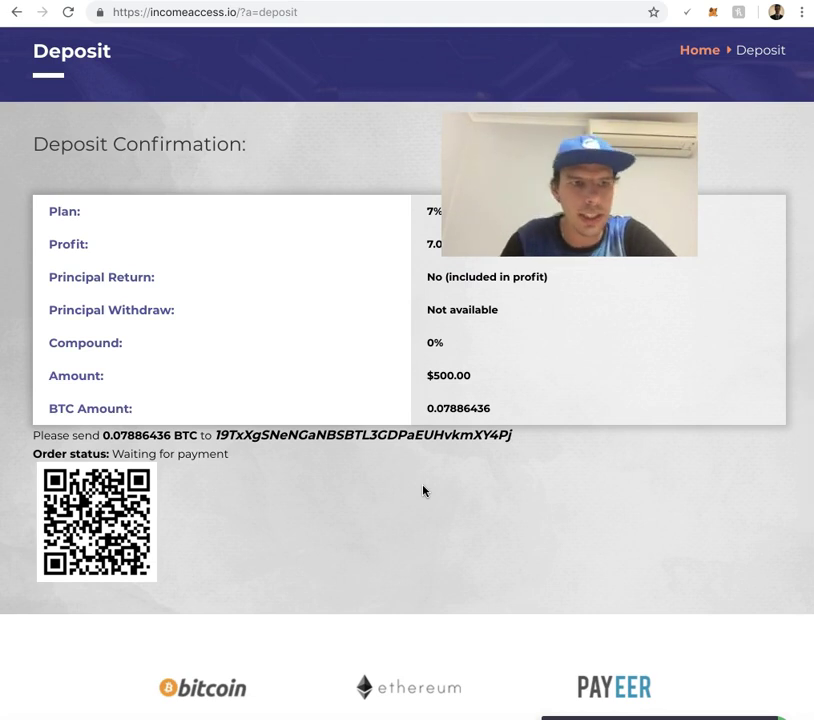
{"action": "scroll", "coordinate": [423, 490], "scroll_direction": "up", "scroll_amount": 3}
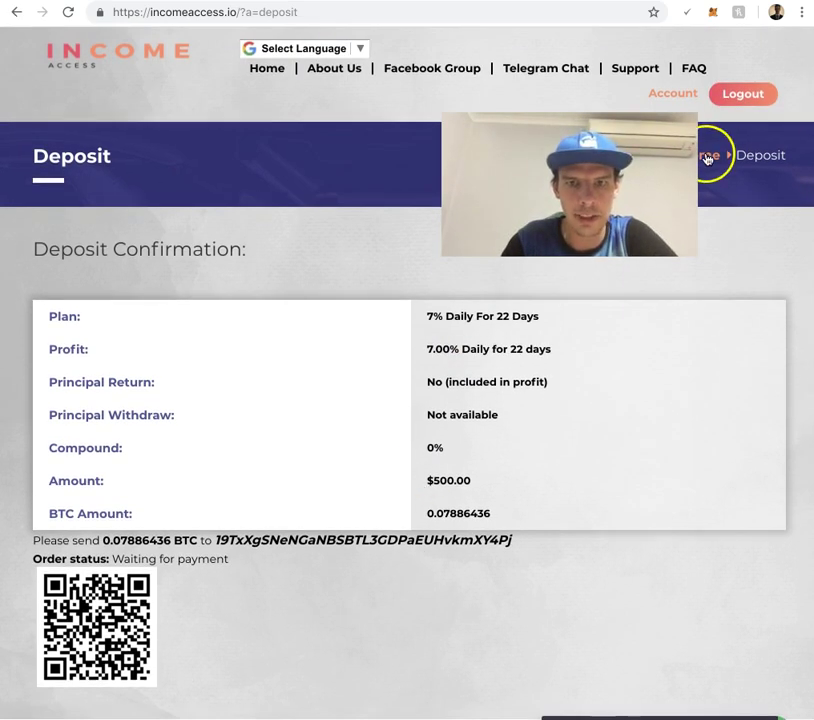
Return to the home page and open the account dashboard
{"action": "left_click", "coordinate": [706, 157]}
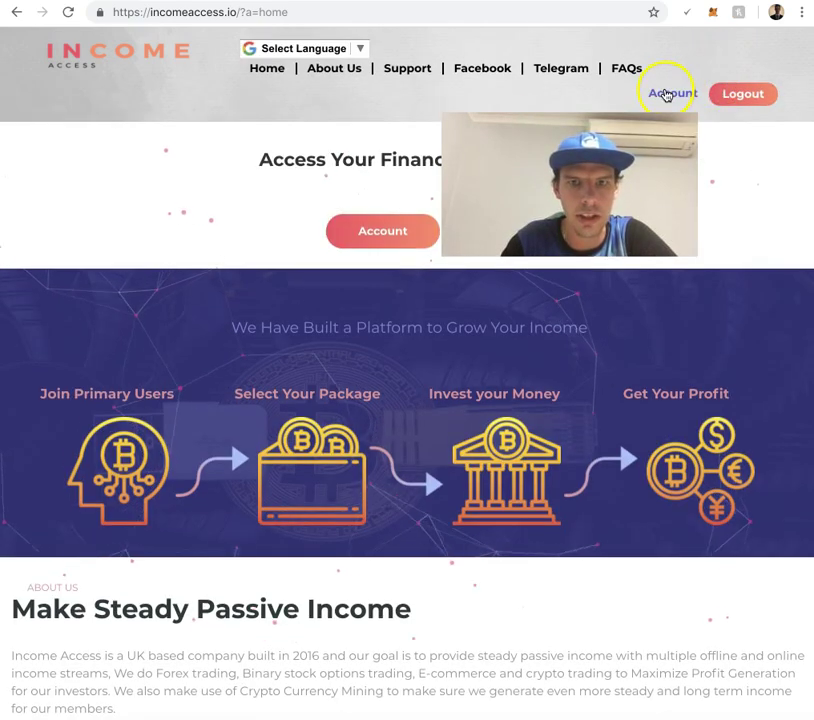
{"action": "left_click", "coordinate": [668, 91]}
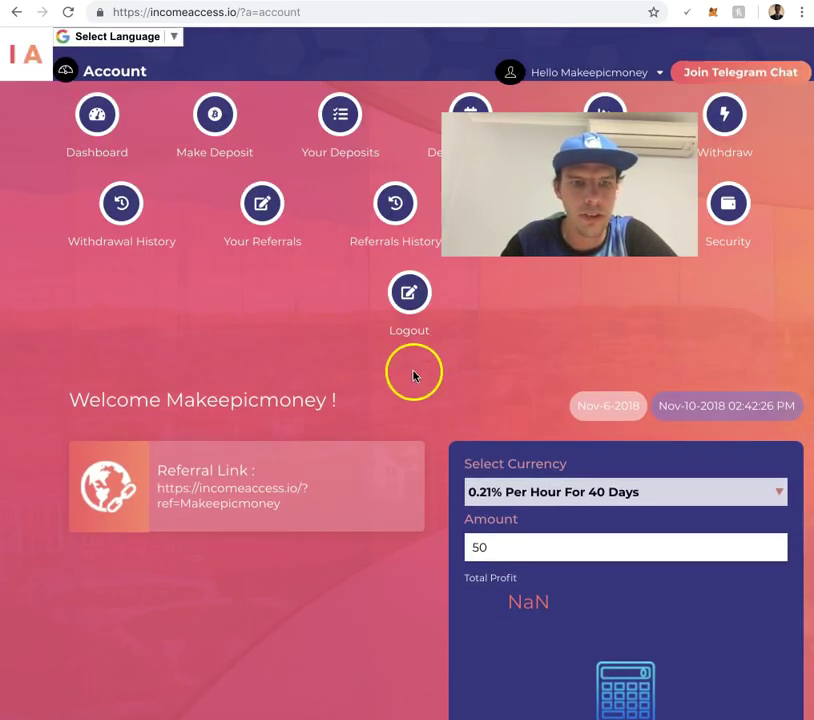
{"action": "scroll", "coordinate": [385, 436], "scroll_direction": "down", "scroll_amount": 5}
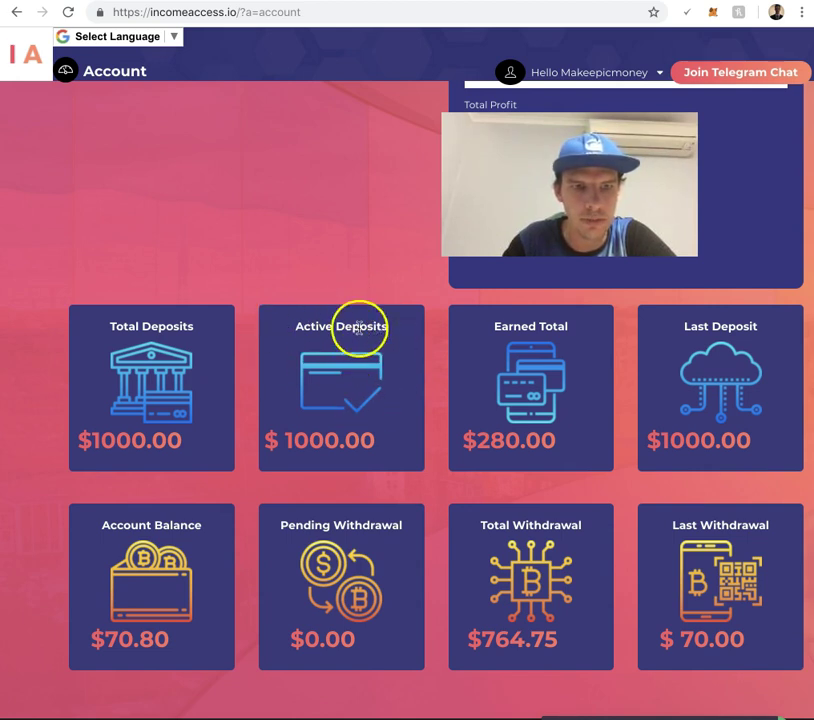
{"action": "scroll", "coordinate": [323, 345], "scroll_direction": "up", "scroll_amount": 5}
{"action": "scroll", "coordinate": [325, 360], "scroll_direction": "down", "scroll_amount": 4}
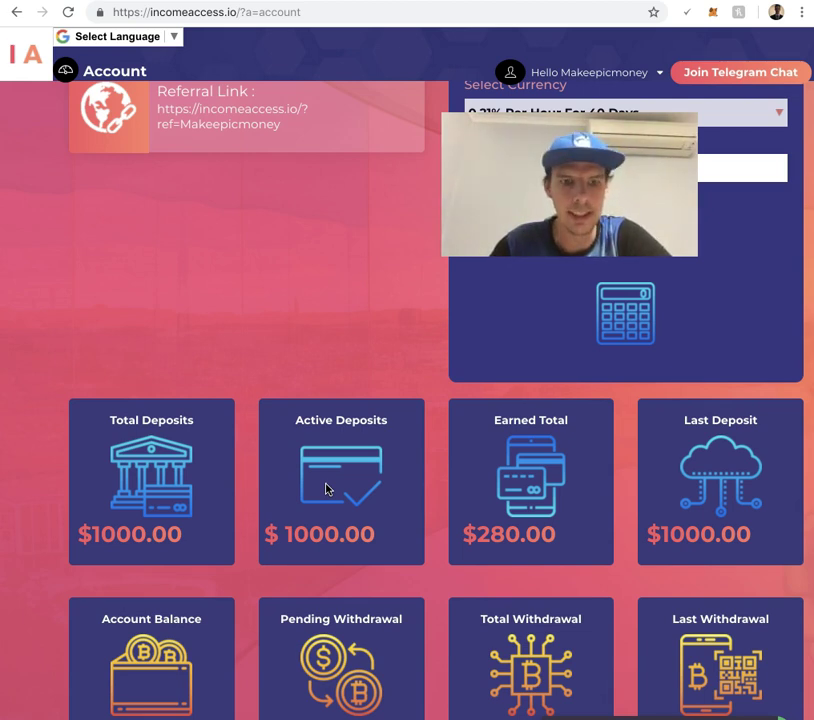
Scroll to the stat cards and highlight the $764.75 Total Withdrawal figure
{"action": "scroll", "coordinate": [326, 489], "scroll_direction": "down", "scroll_amount": 2}
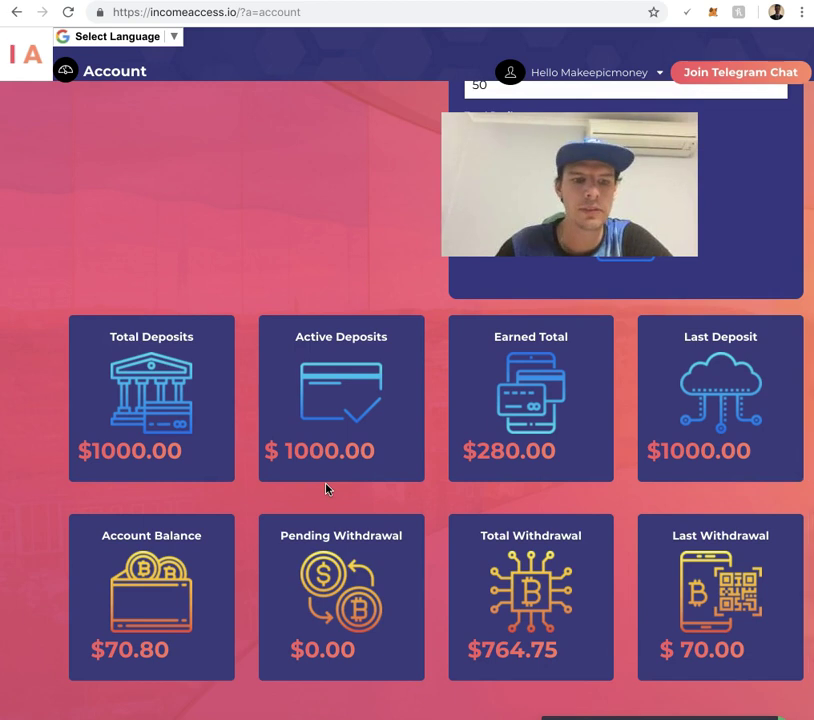
{"action": "scroll", "coordinate": [326, 489], "scroll_direction": "up", "scroll_amount": 5}
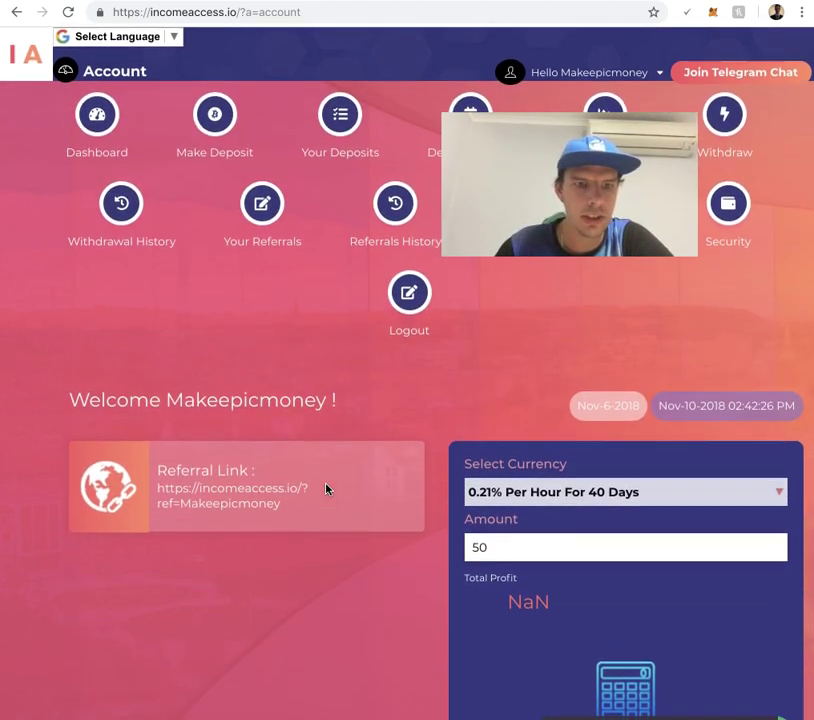
{"action": "scroll", "coordinate": [326, 489], "scroll_direction": "down", "scroll_amount": 3}
{"action": "scroll", "coordinate": [326, 489], "scroll_direction": "down", "scroll_amount": 1}
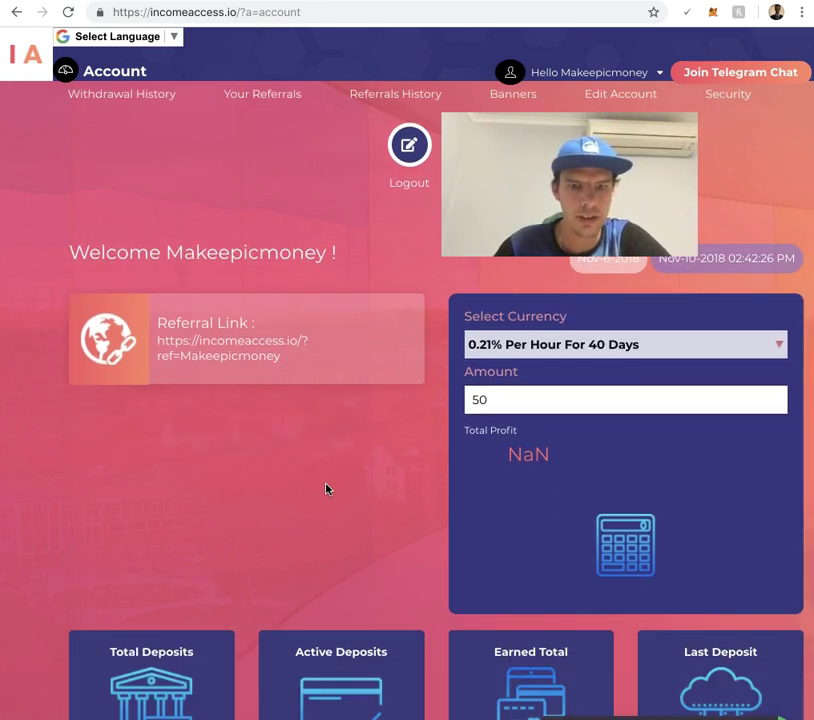
{"action": "scroll", "coordinate": [326, 489], "scroll_direction": "down", "scroll_amount": 2}
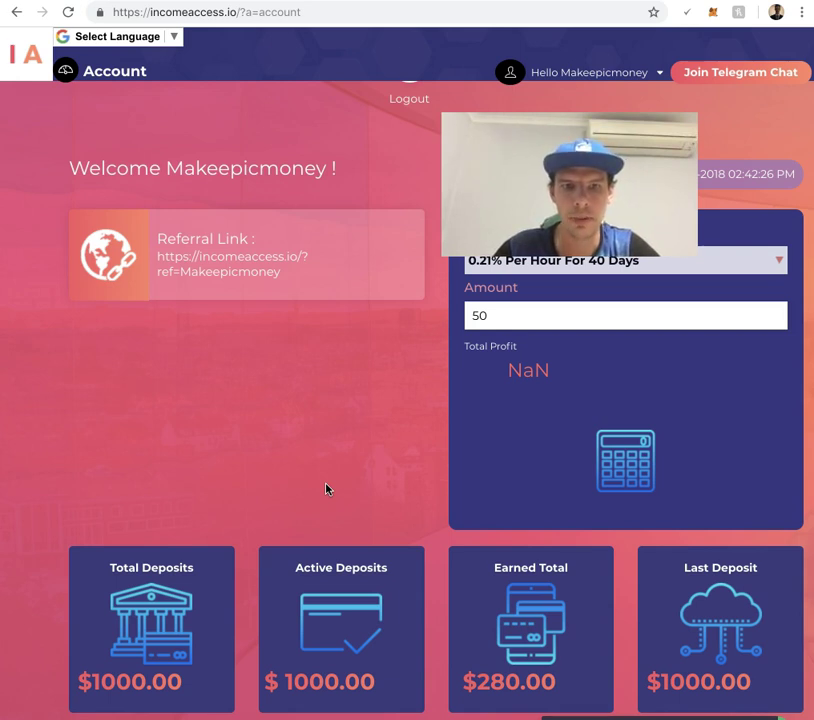
{"action": "scroll", "coordinate": [326, 489], "scroll_direction": "down", "scroll_amount": 3}
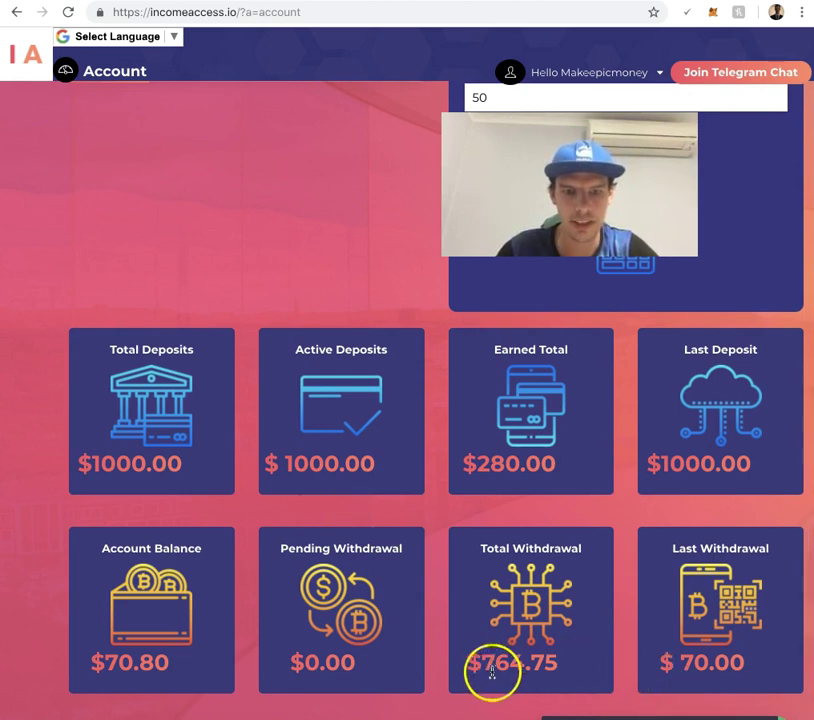
{"action": "left_click_drag", "start_coordinate": [484, 666], "coordinate": [527, 663]}
{"action": "left_click", "coordinate": [581, 676]}
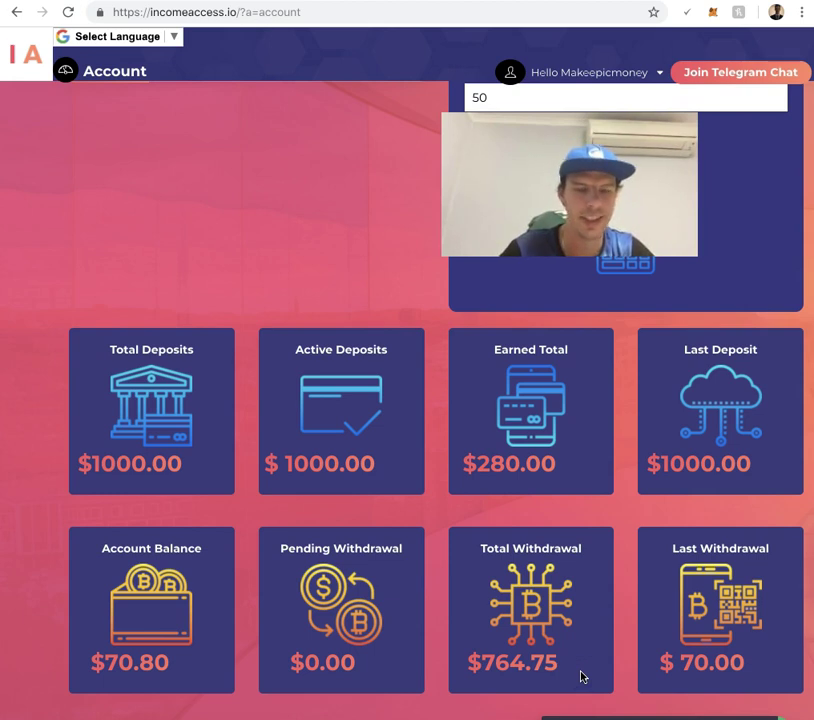